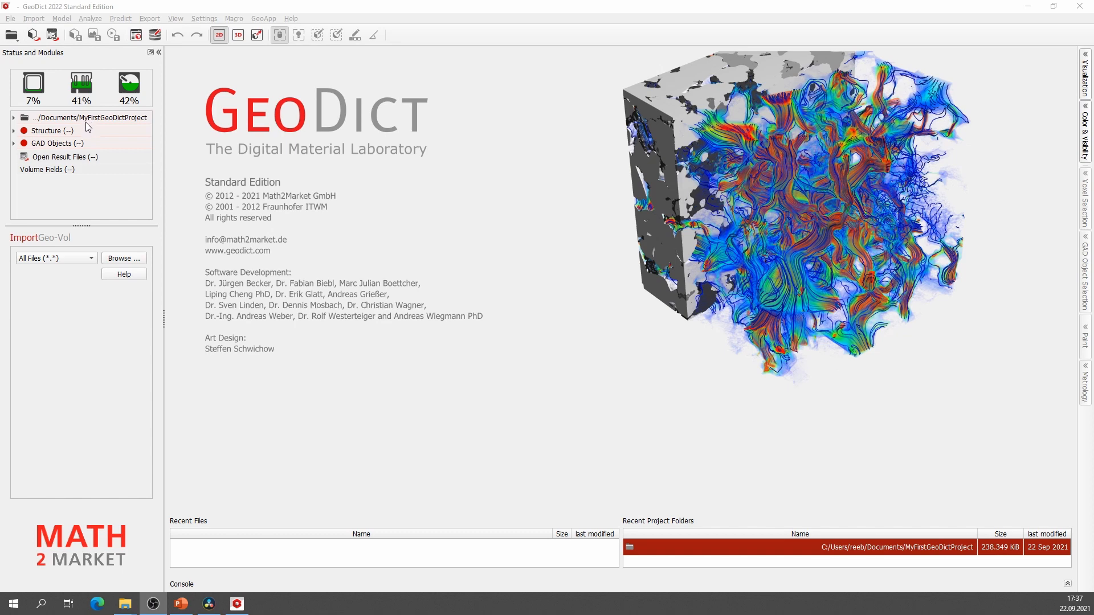
Set the project folder to Dokumente > Handout > 04 Project
{"action": "left_click", "coordinate": [122, 119]}
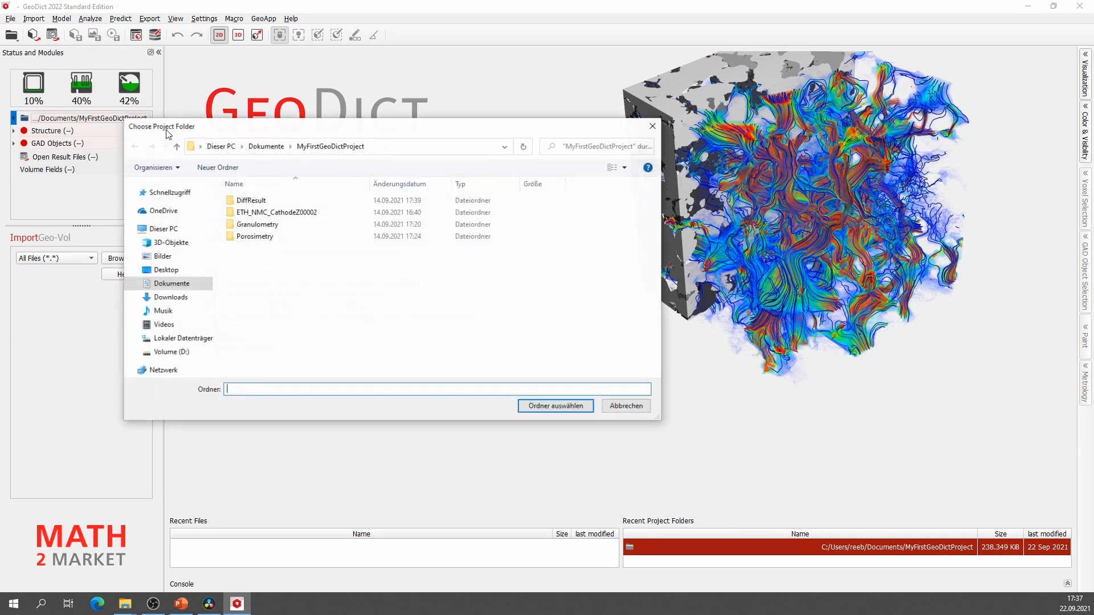
{"action": "left_click", "coordinate": [266, 147]}
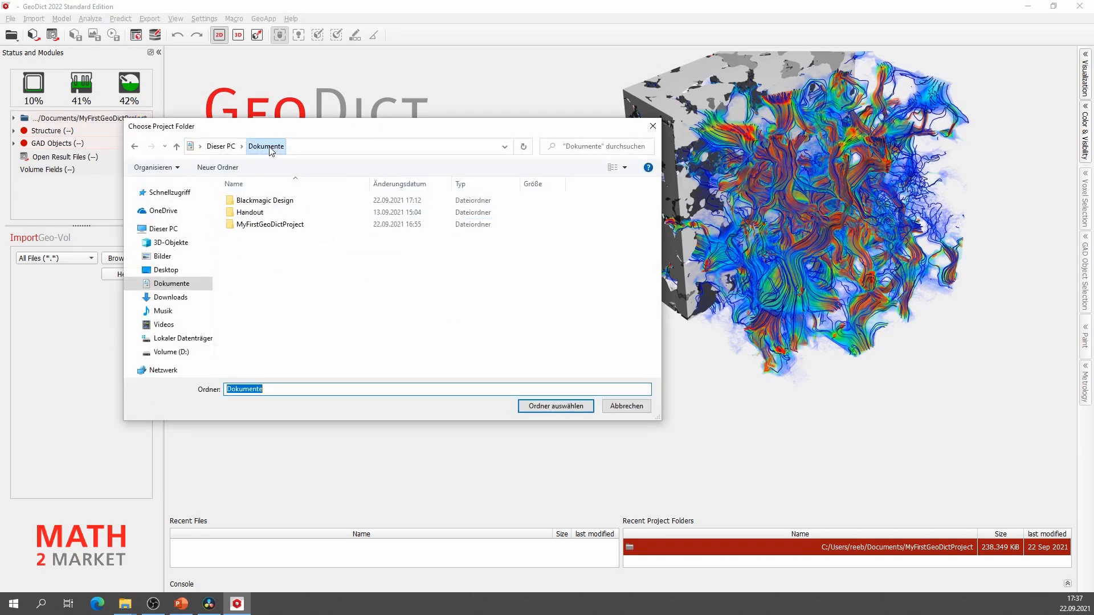
{"action": "left_click", "coordinate": [254, 215]}
{"action": "double_click", "coordinate": [254, 215]}
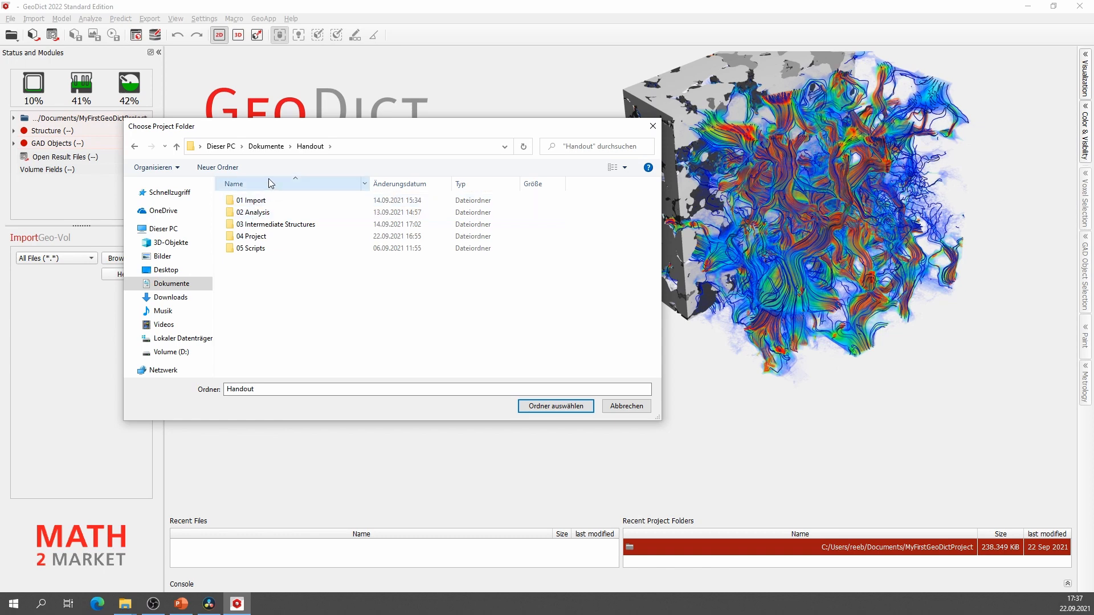
{"action": "left_click", "coordinate": [258, 238]}
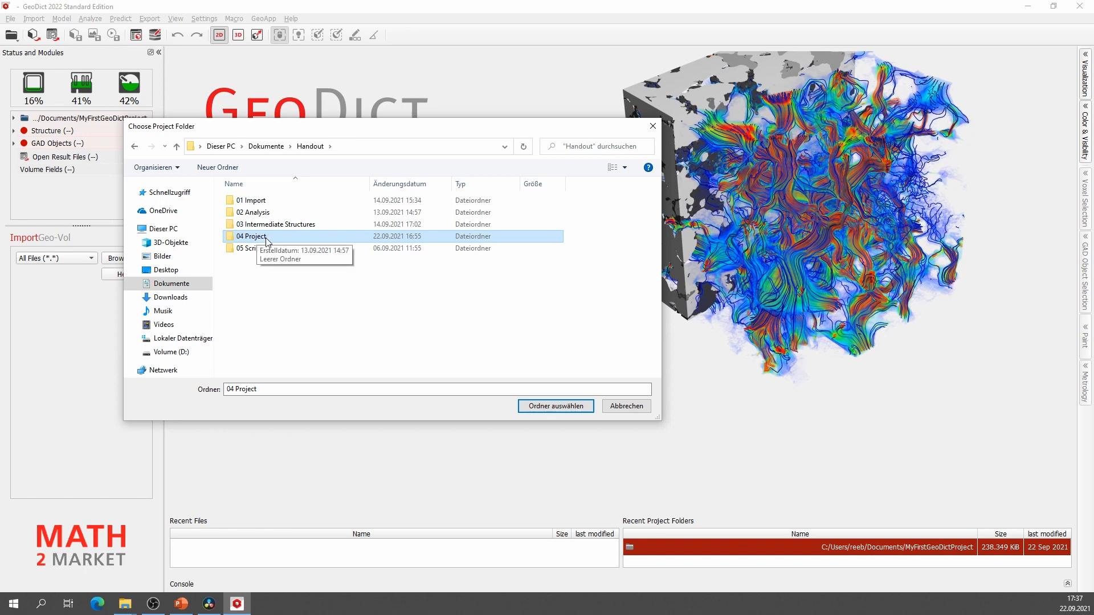
{"action": "left_click", "coordinate": [556, 407]}
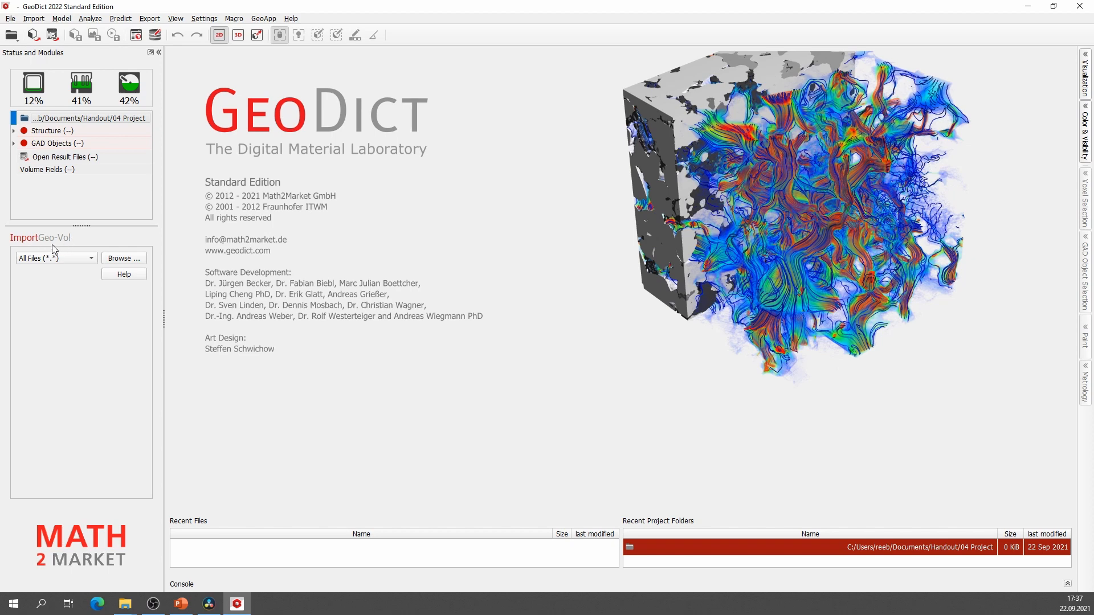
Choose ETH_NMC_CathodeZ00004 from Handout > 01 Import > ETH_NMC_Cathode for import with ImportGeo-Vol
{"action": "left_click", "coordinate": [36, 21]}
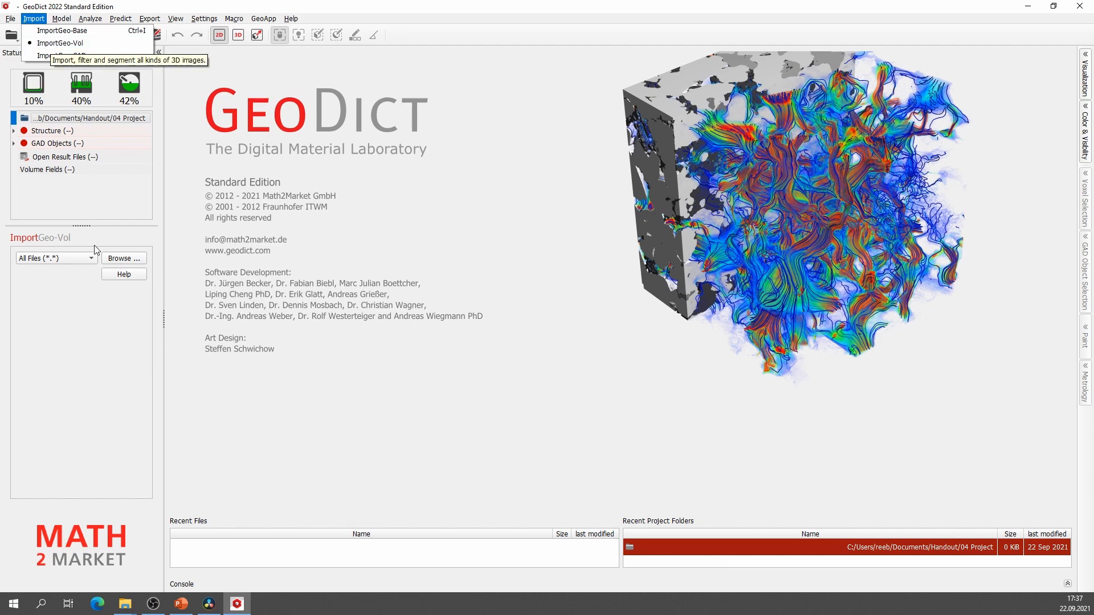
{"action": "left_click", "coordinate": [83, 285]}
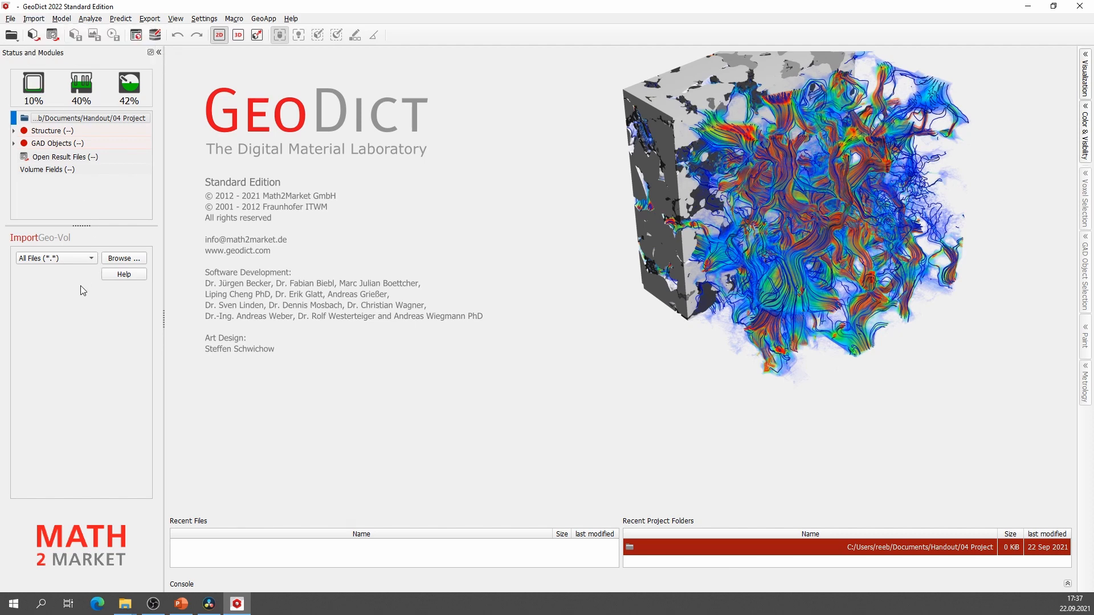
{"action": "left_click", "coordinate": [116, 261]}
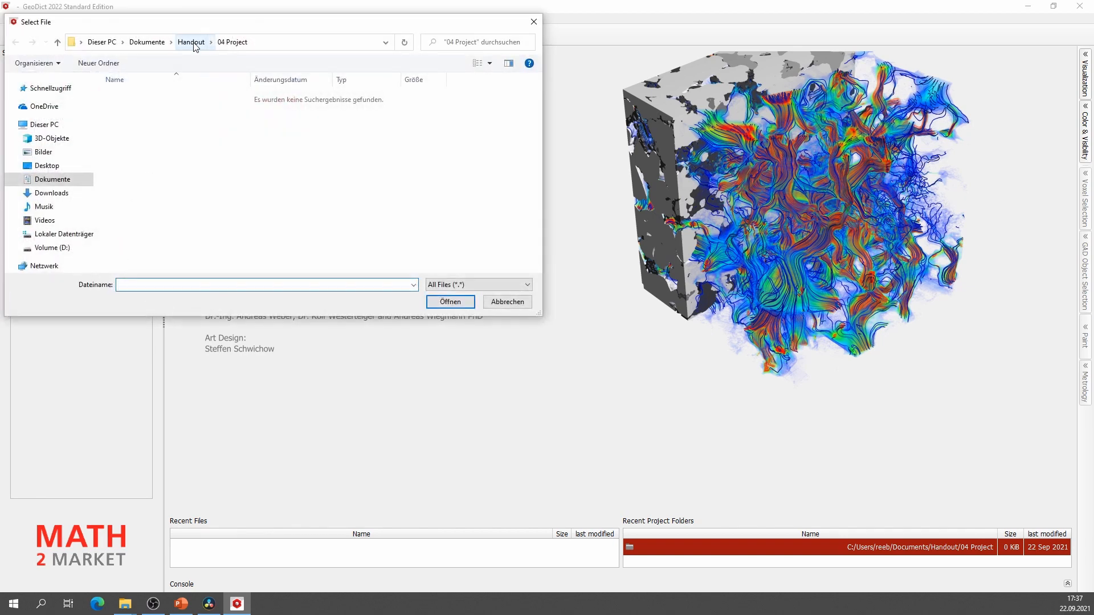
{"action": "left_click", "coordinate": [196, 42]}
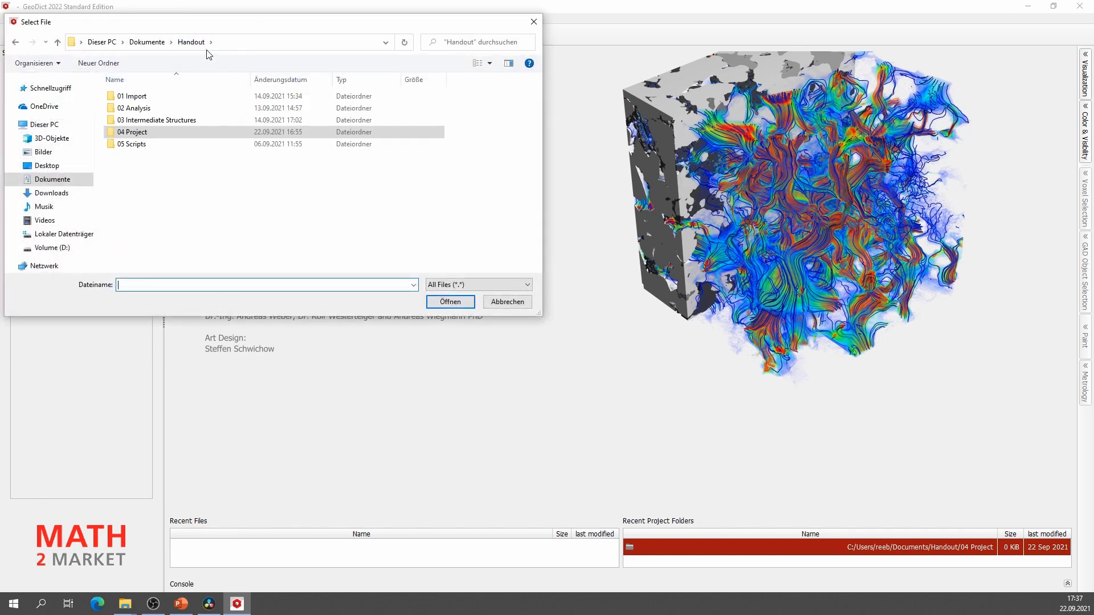
{"action": "double_click", "coordinate": [133, 98]}
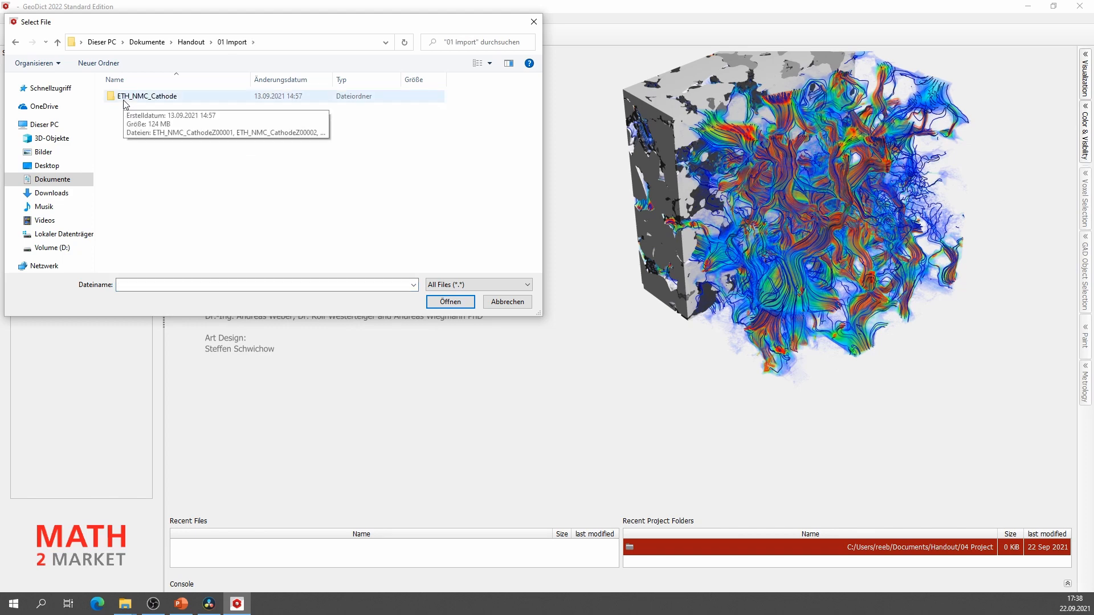
{"action": "double_click", "coordinate": [126, 102]}
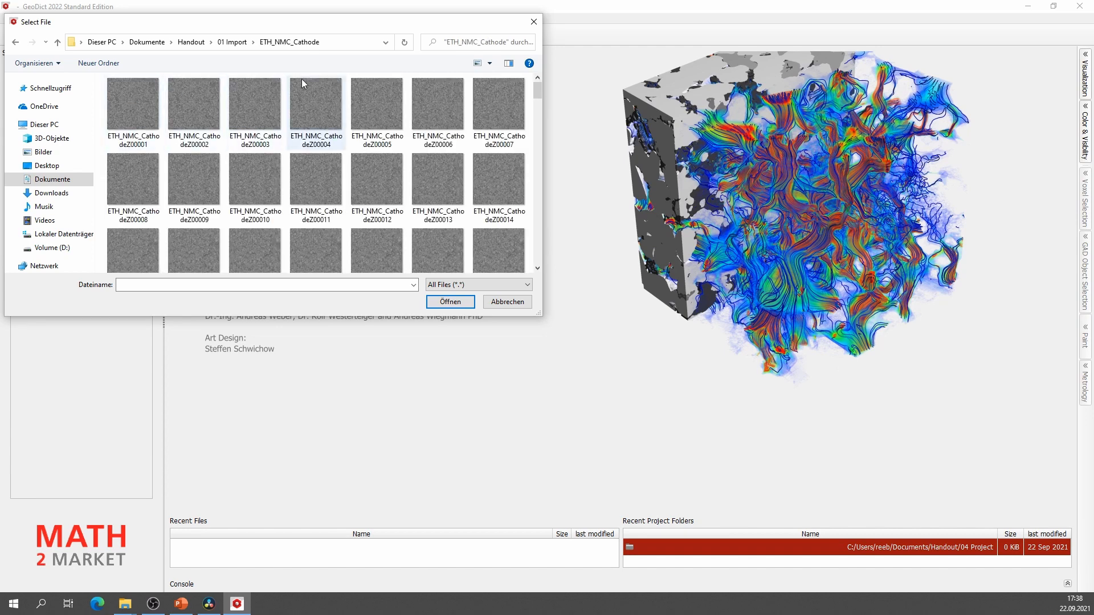
{"action": "left_click", "coordinate": [318, 110]}
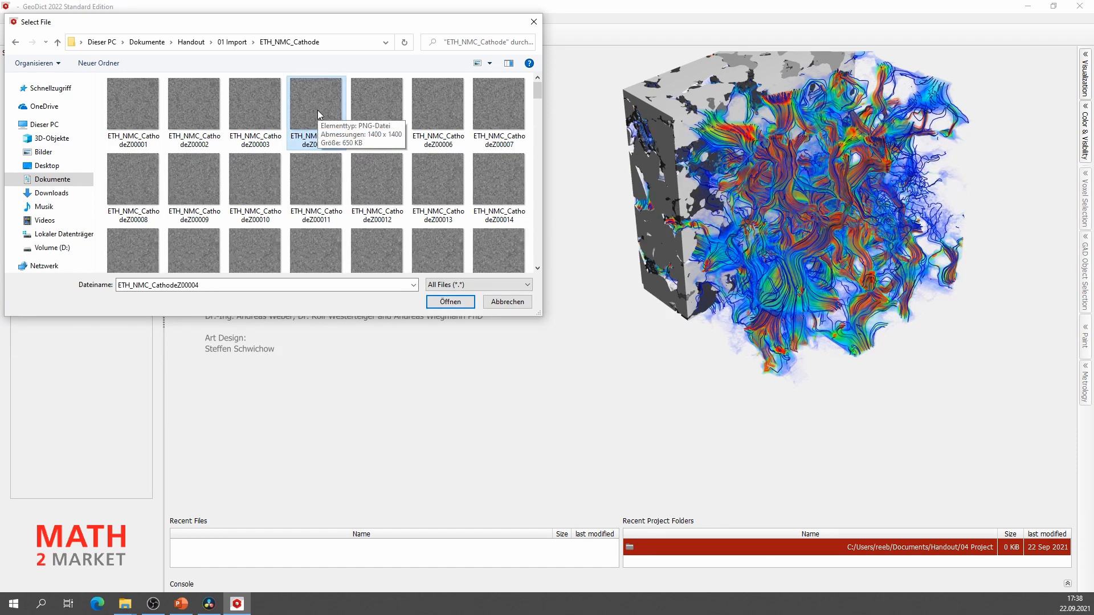
{"action": "left_click", "coordinate": [448, 303]}
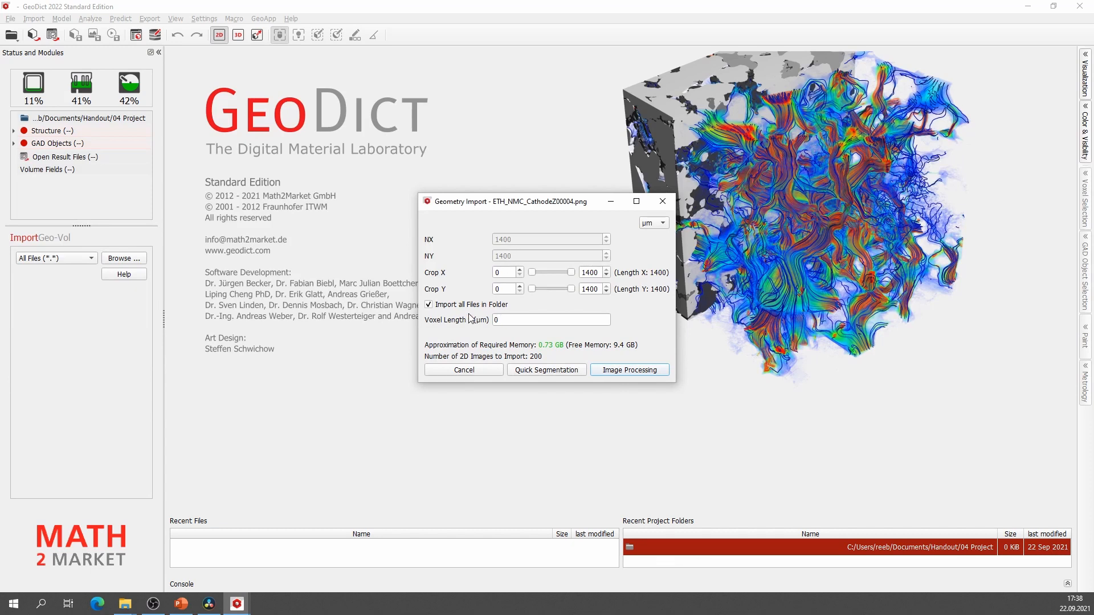
Set the voxel length to 0.37 µm and import all images in the folder for Image Processing
{"action": "double_click", "coordinate": [504, 318]}
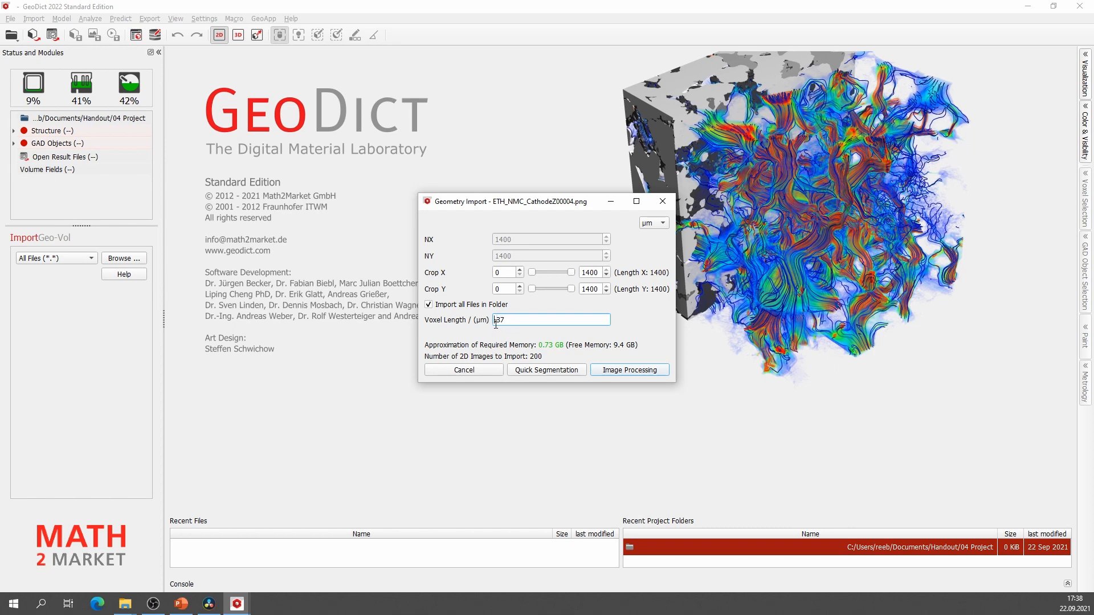
{"action": "left_click", "coordinate": [493, 322]}
{"action": "type", "text": "0"}
{"action": "left_click", "coordinate": [622, 371]}
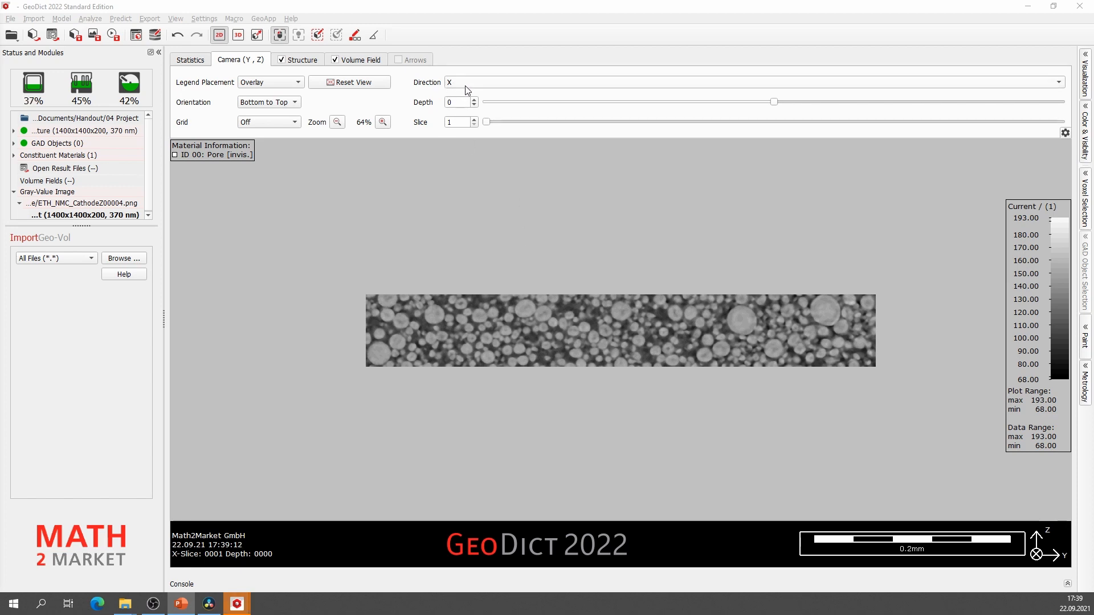
Inspect slice 126 of the imported gray-value image in 2D along the X, Y and Z directions
{"action": "left_click_drag", "start_coordinate": [488, 121], "coordinate": [537, 122]}
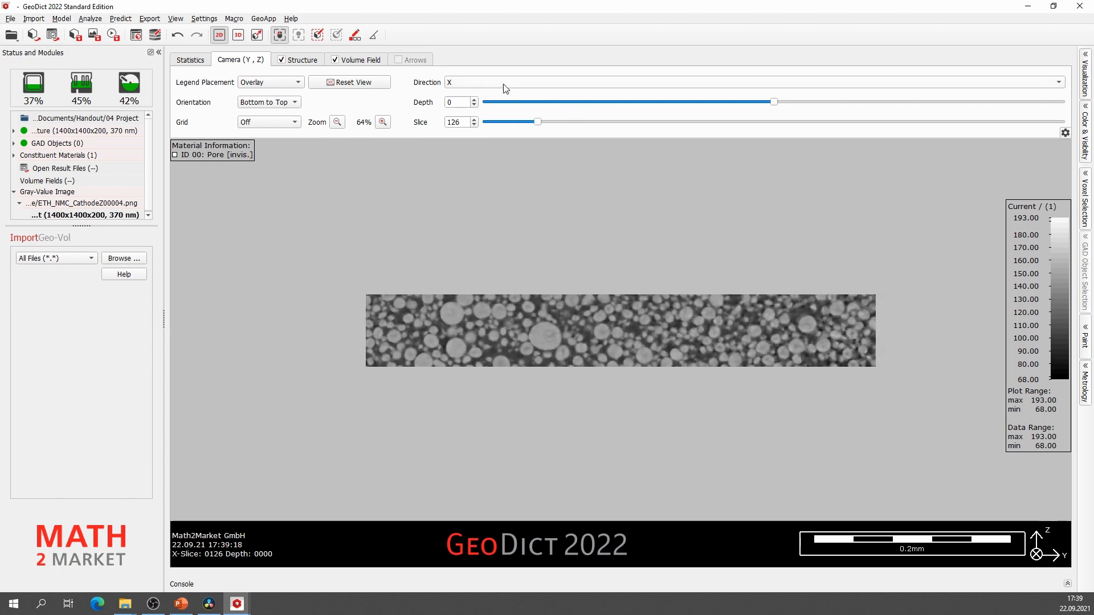
{"action": "left_click", "coordinate": [468, 83]}
{"action": "left_click", "coordinate": [474, 103]}
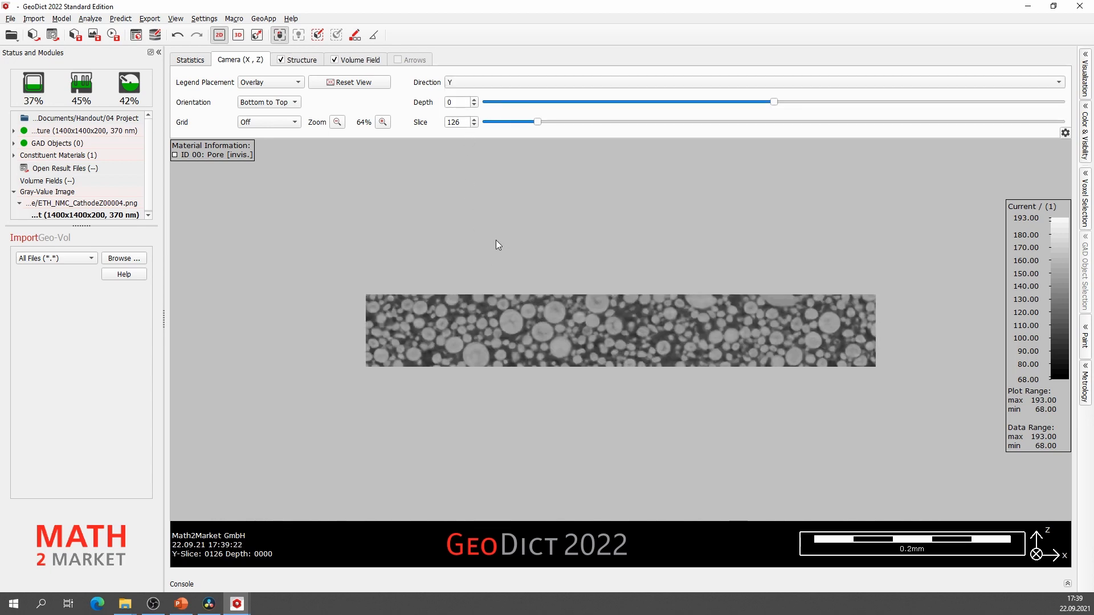
{"action": "left_click", "coordinate": [473, 83]}
{"action": "left_click", "coordinate": [468, 101]}
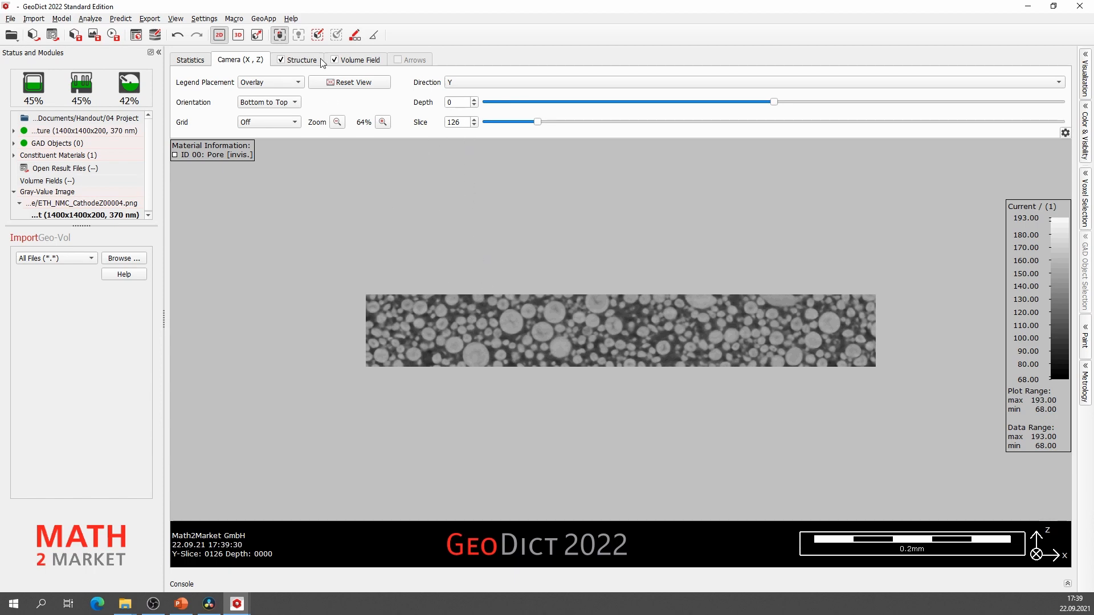
{"action": "left_click", "coordinate": [470, 84]}
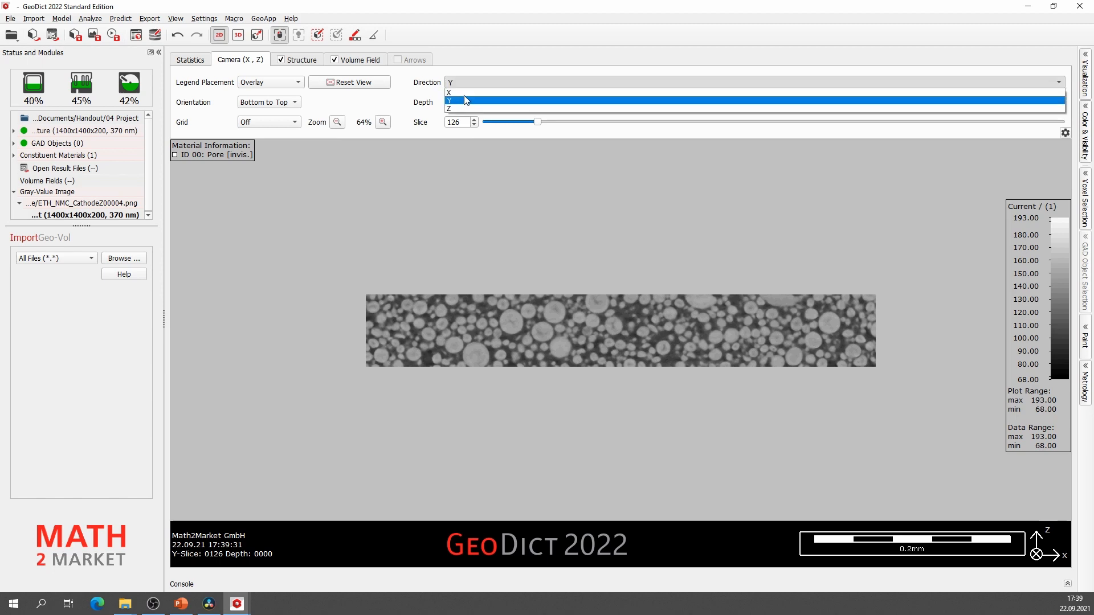
{"action": "left_click", "coordinate": [467, 102]}
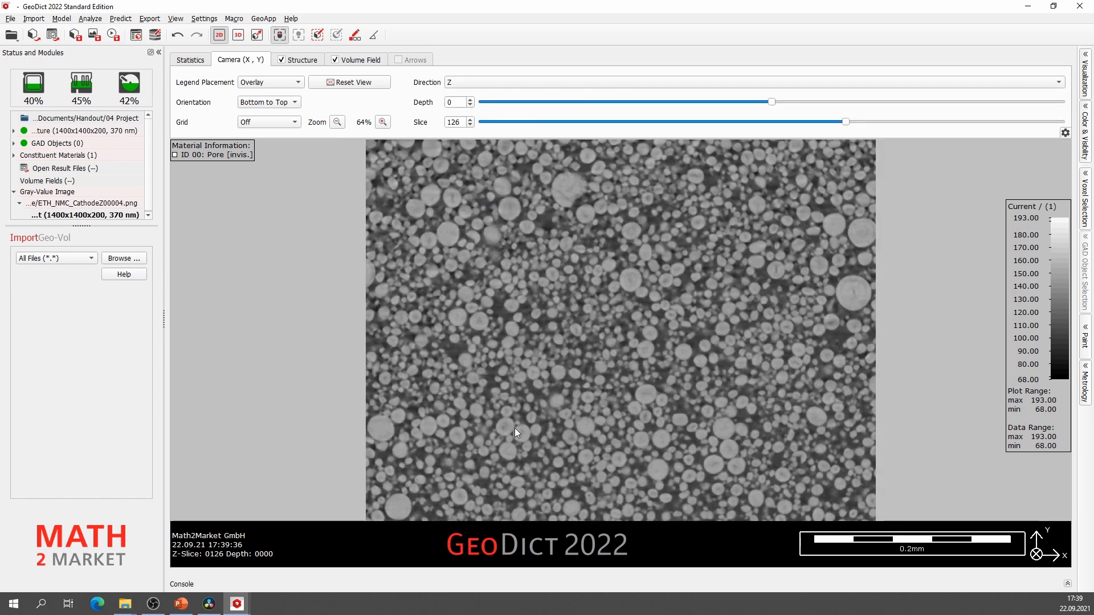
Show the imported volume in 3D, tilt it to see its thickness, and examine the structure's size information
{"action": "left_click", "coordinate": [238, 35]}
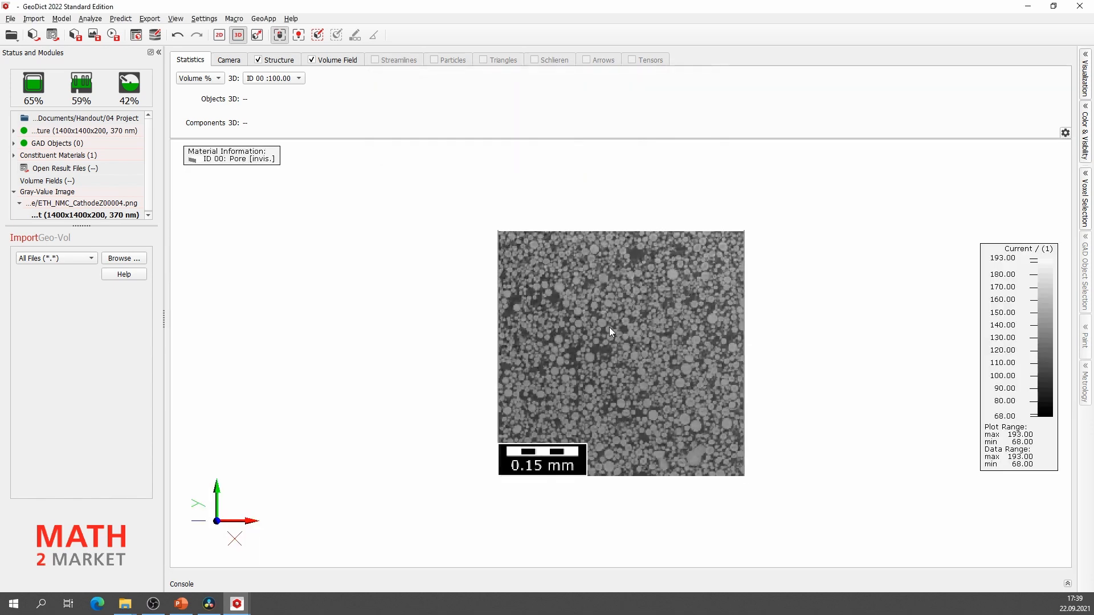
{"action": "left_click_drag", "start_coordinate": [610, 328], "coordinate": [599, 303]}
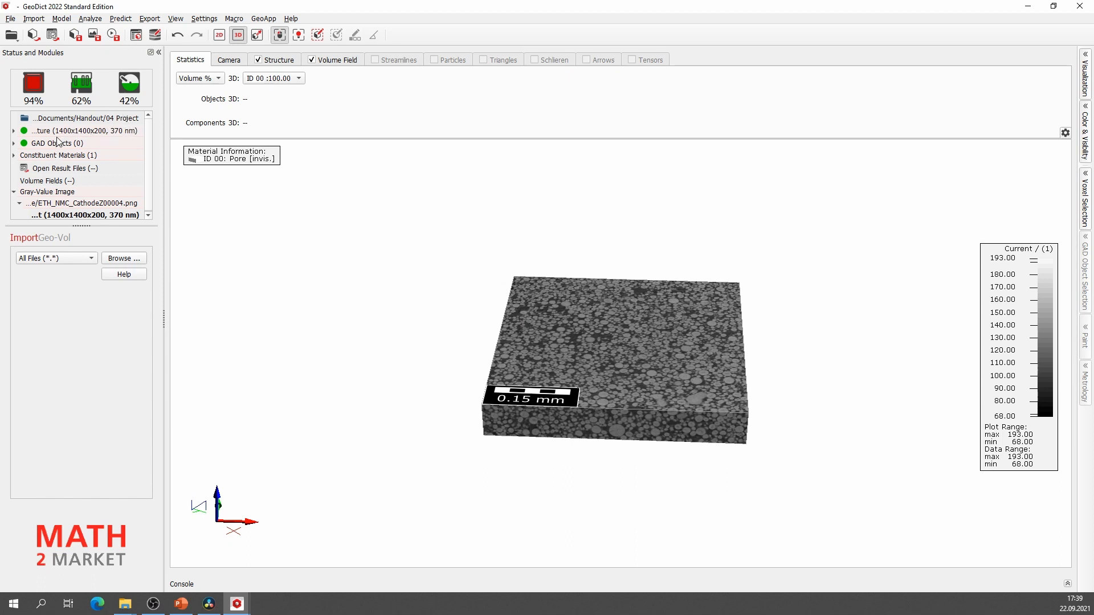
{"action": "mouse_move", "coordinate": [64, 138]}
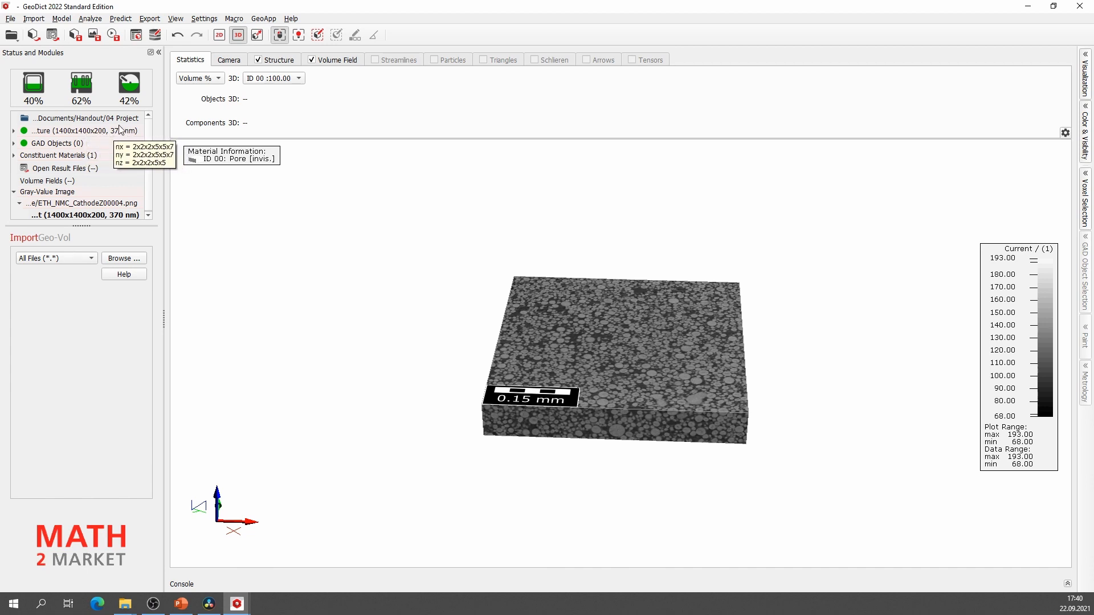
{"action": "mouse_move", "coordinate": [121, 148]}
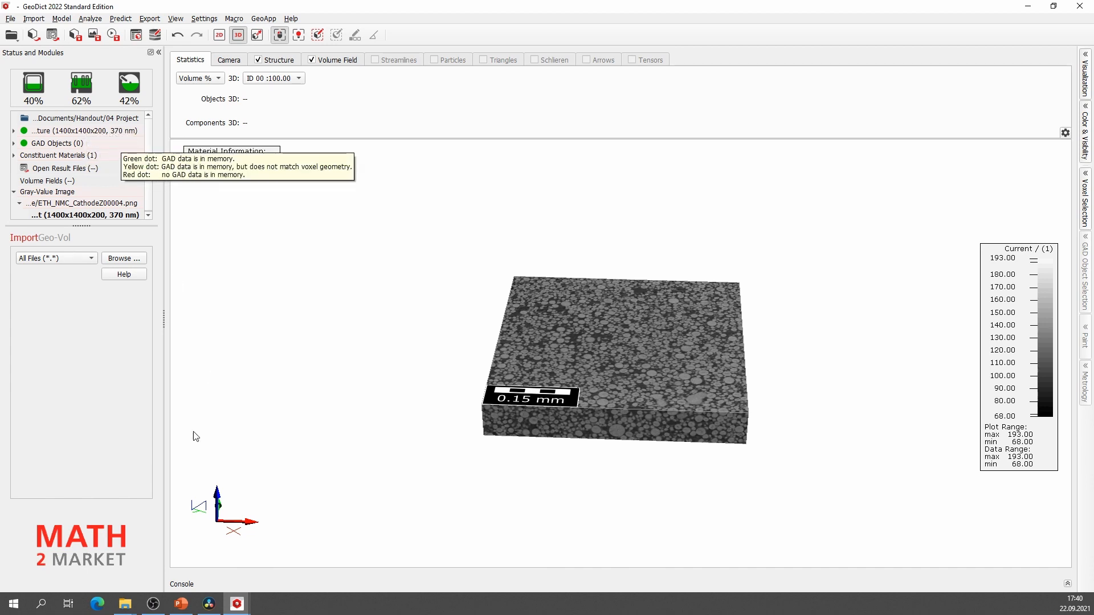
Crop the image in 3D Image Processing to the range 450 to 950 in both X and Y, keeping all Z slices
{"action": "mouse_move", "coordinate": [238, 608]}
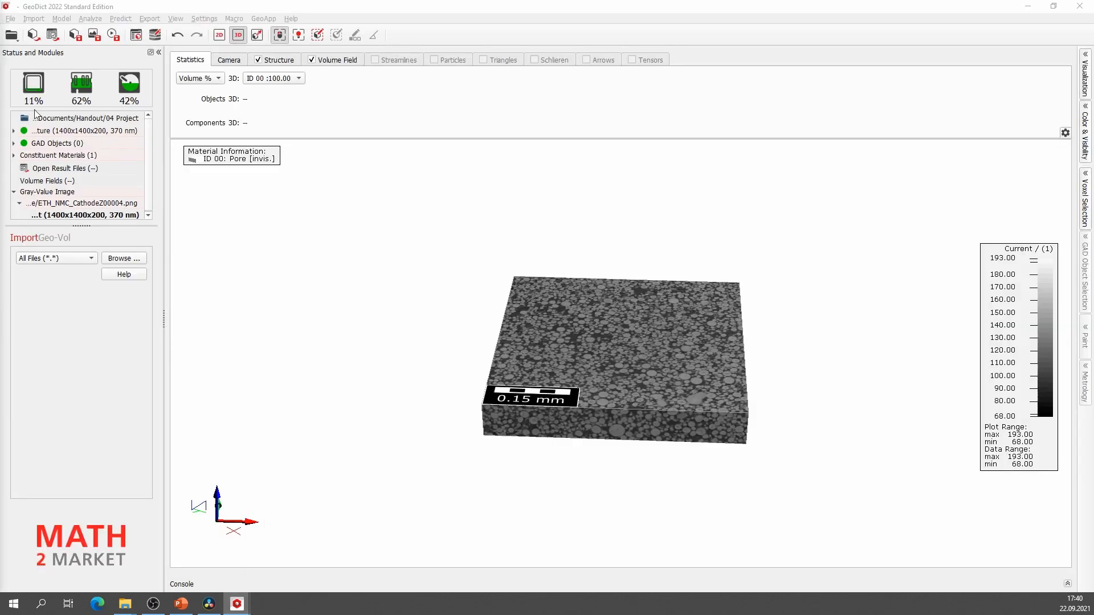
{"action": "left_click_drag", "start_coordinate": [0, 228], "coordinate": [766, 1]}
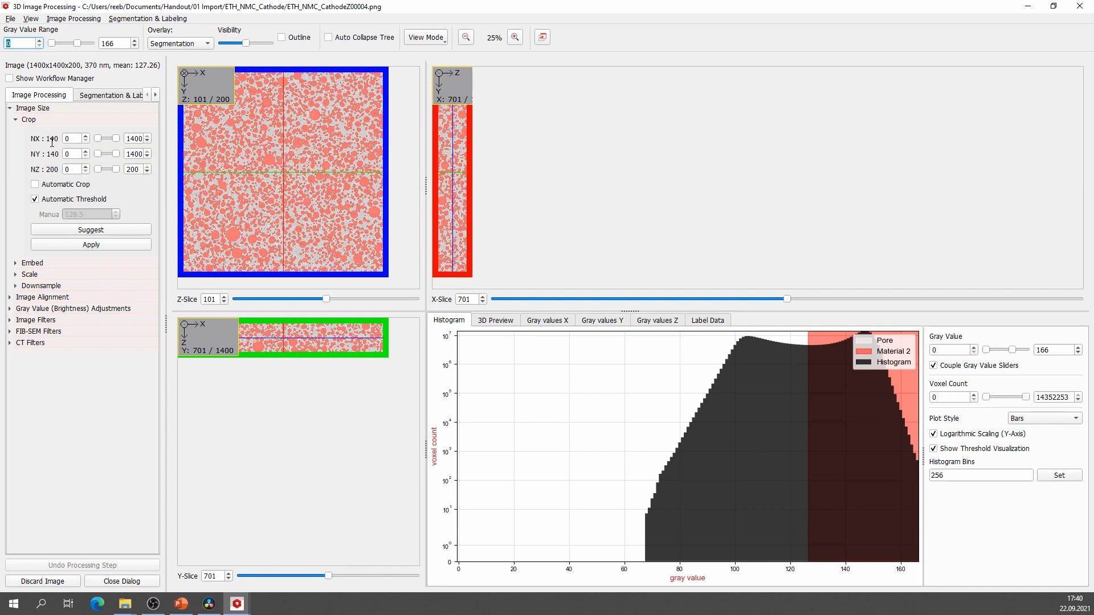
{"action": "double_click", "coordinate": [69, 139]}
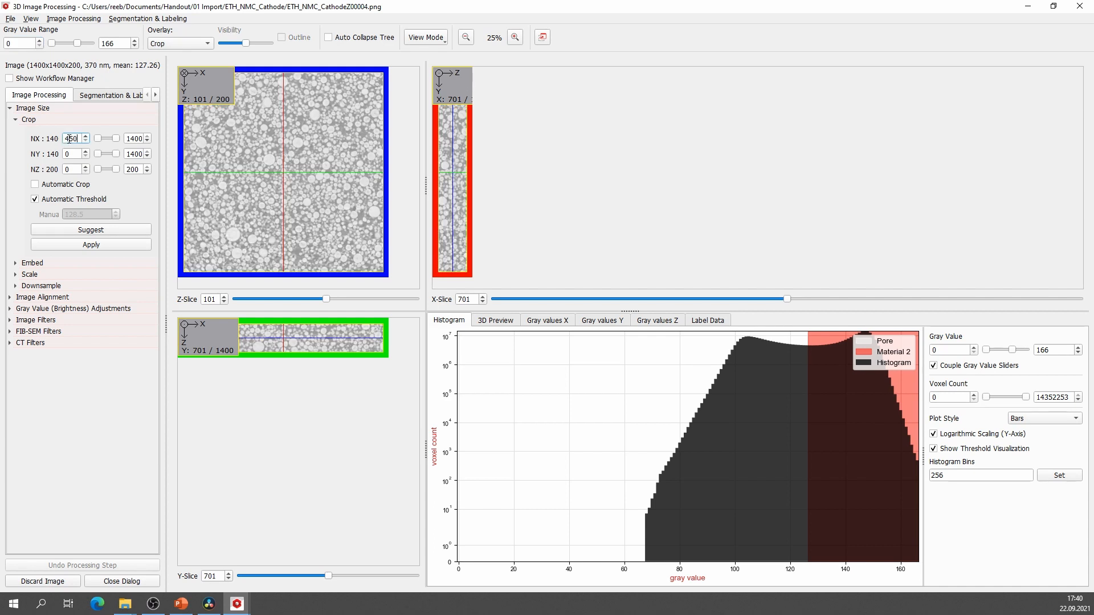
{"action": "double_click", "coordinate": [75, 152]}
{"action": "type", "text": "450"}
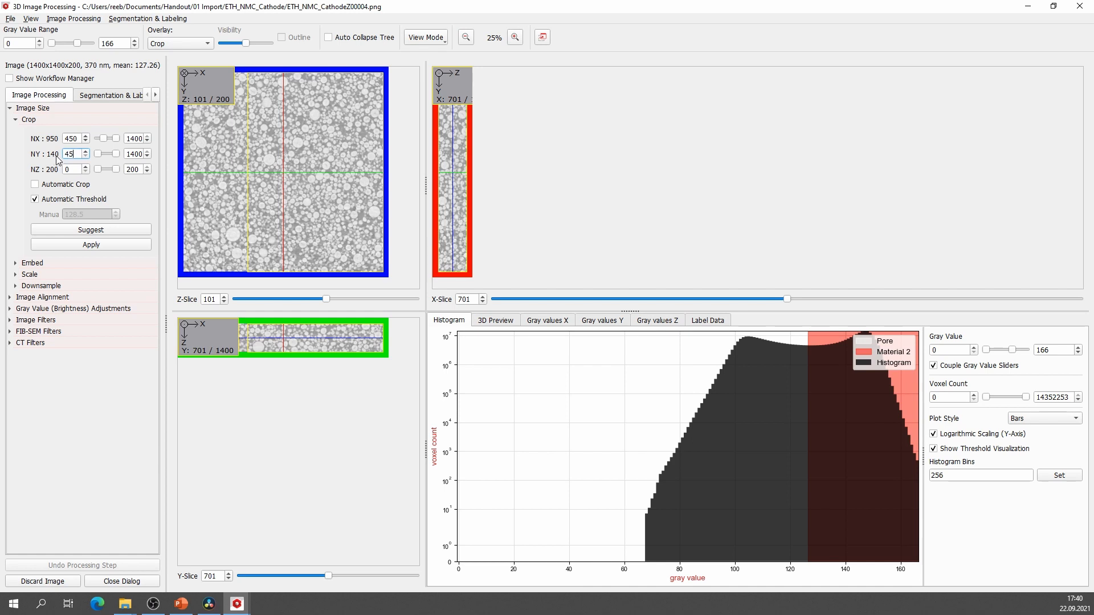
{"action": "double_click", "coordinate": [135, 138]}
{"action": "type", "text": "950"}
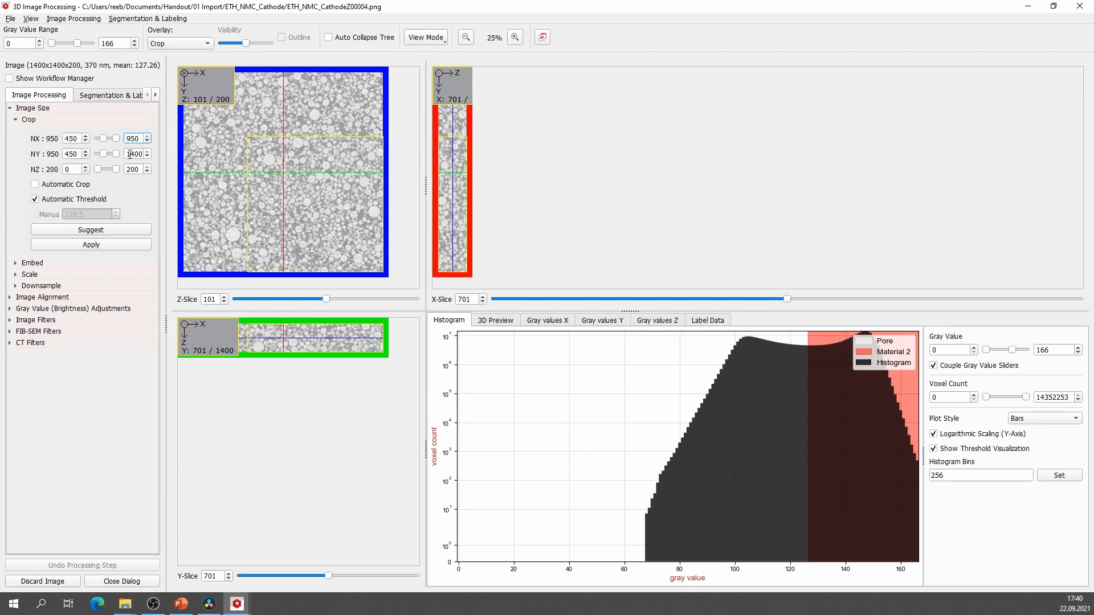
{"action": "double_click", "coordinate": [130, 154]}
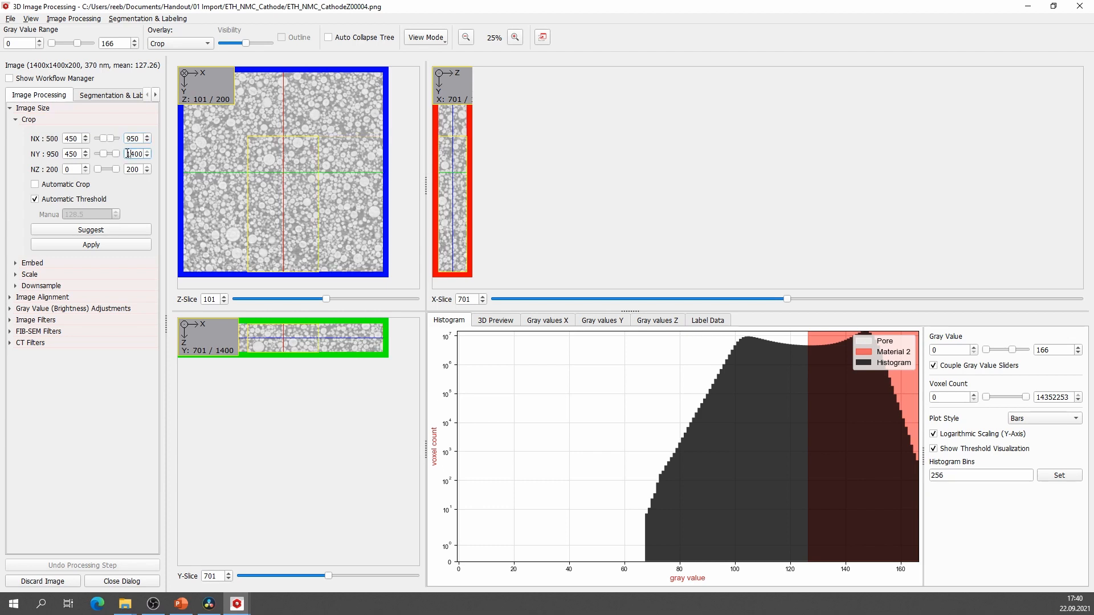
{"action": "type", "text": "950"}
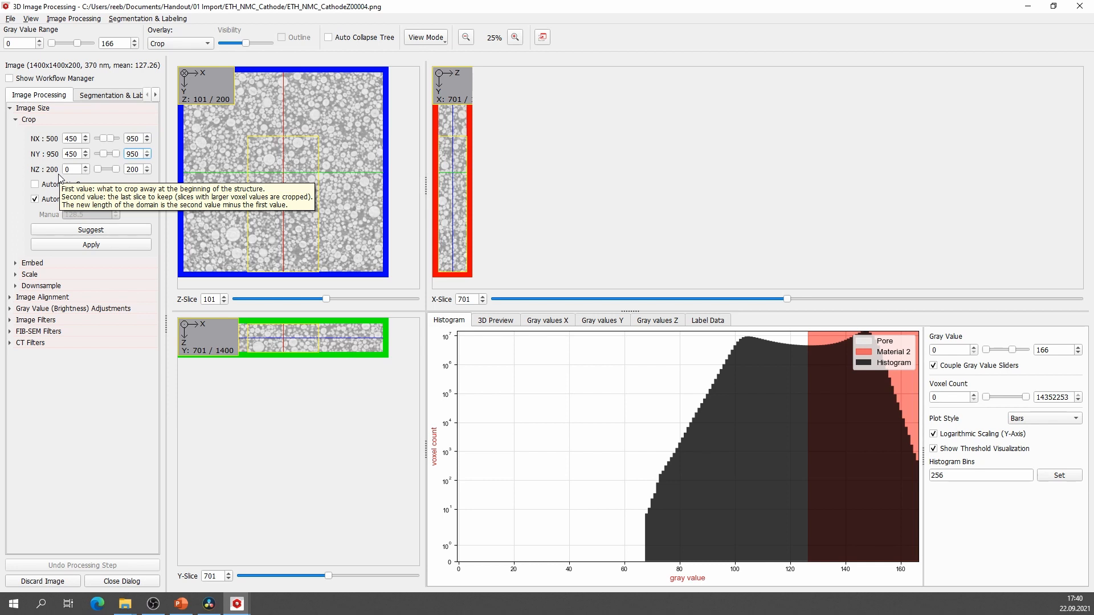
{"action": "left_click", "coordinate": [91, 245]}
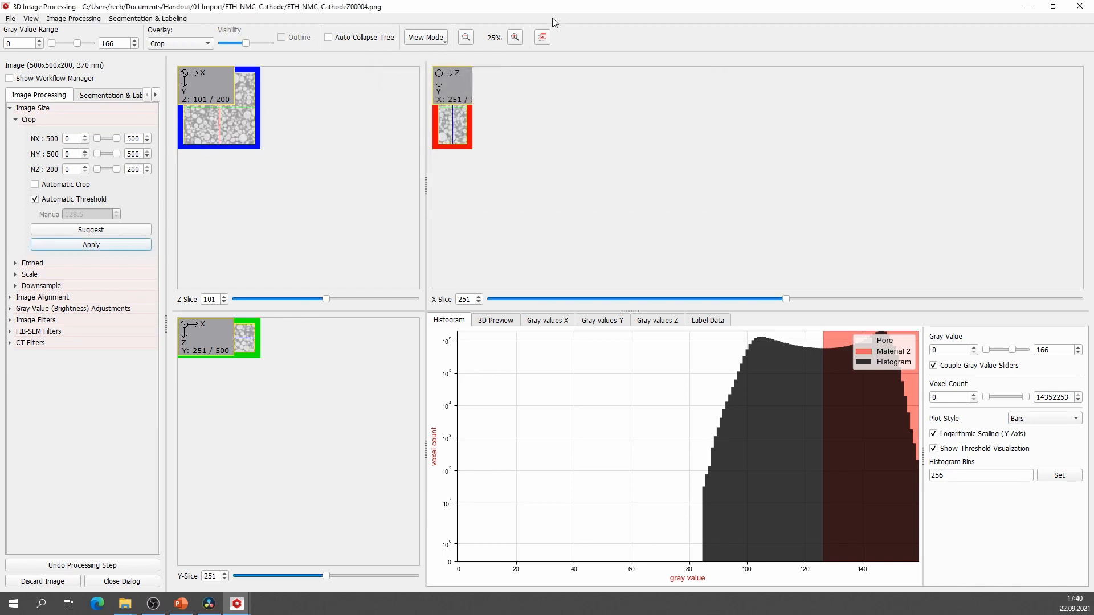
Set up Global Thresholding with the result file name ETH_NMC_Cathode.gdr and slightly increase the visibility of the segmentation overlay
{"action": "left_click", "coordinate": [515, 38]}
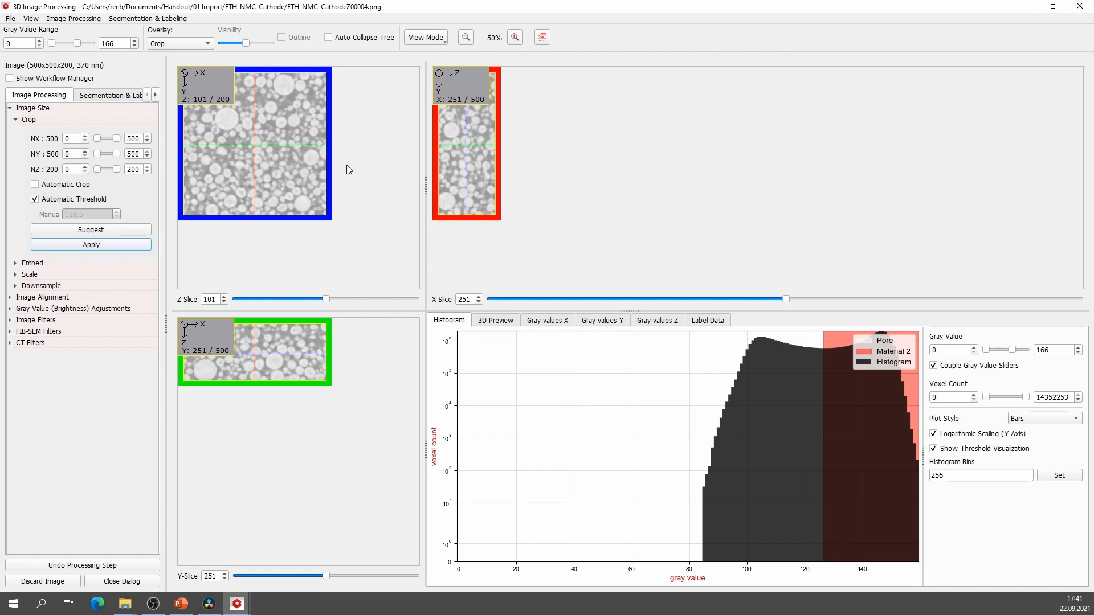
{"action": "left_click", "coordinate": [116, 97]}
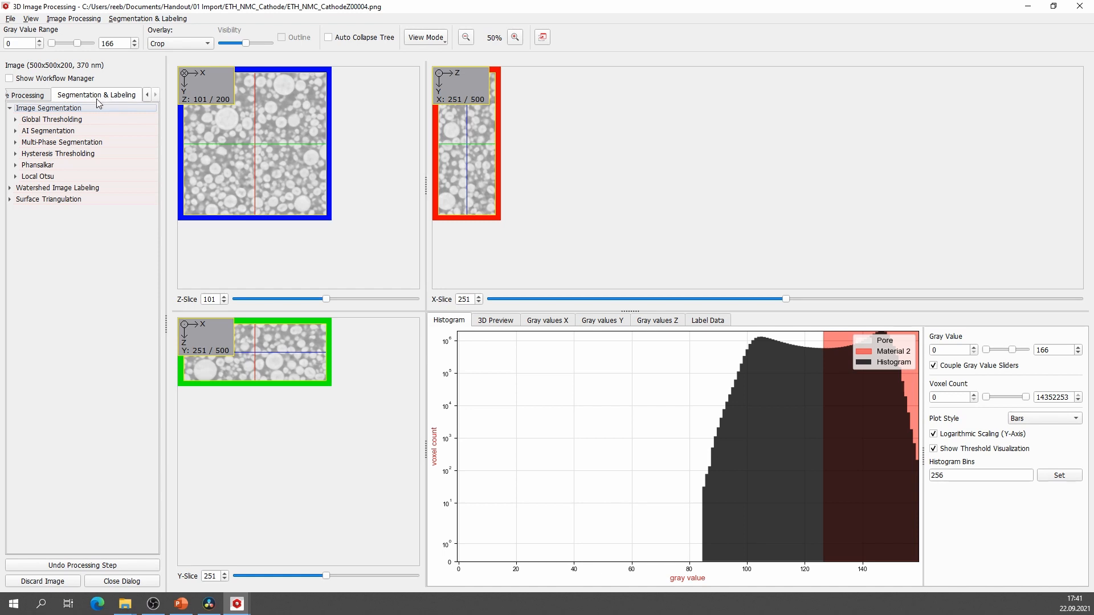
{"action": "left_click", "coordinate": [16, 120]}
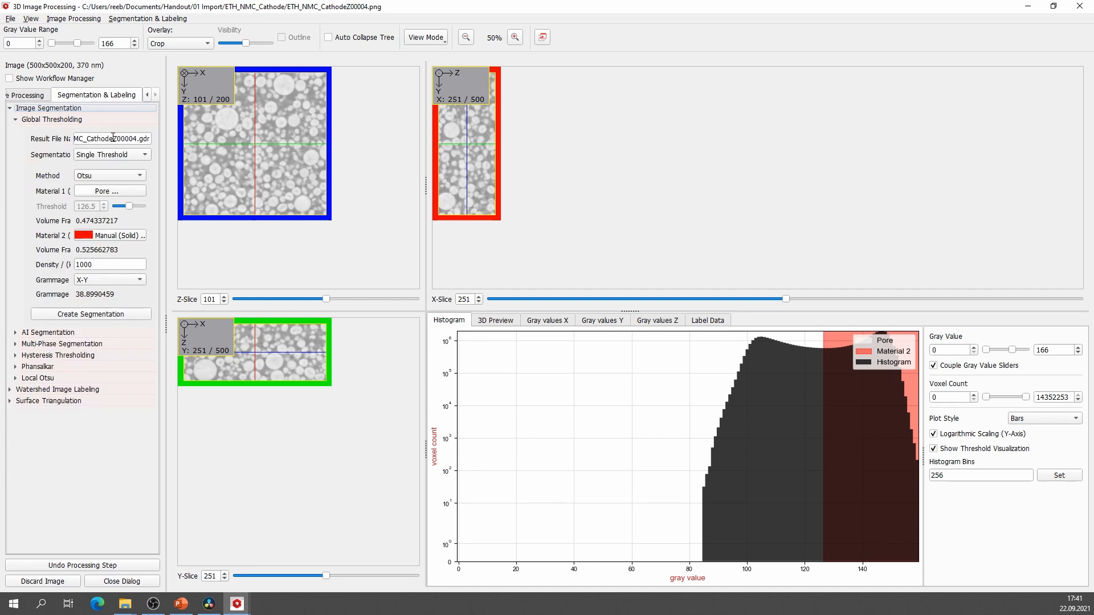
{"action": "left_click", "coordinate": [132, 138]}
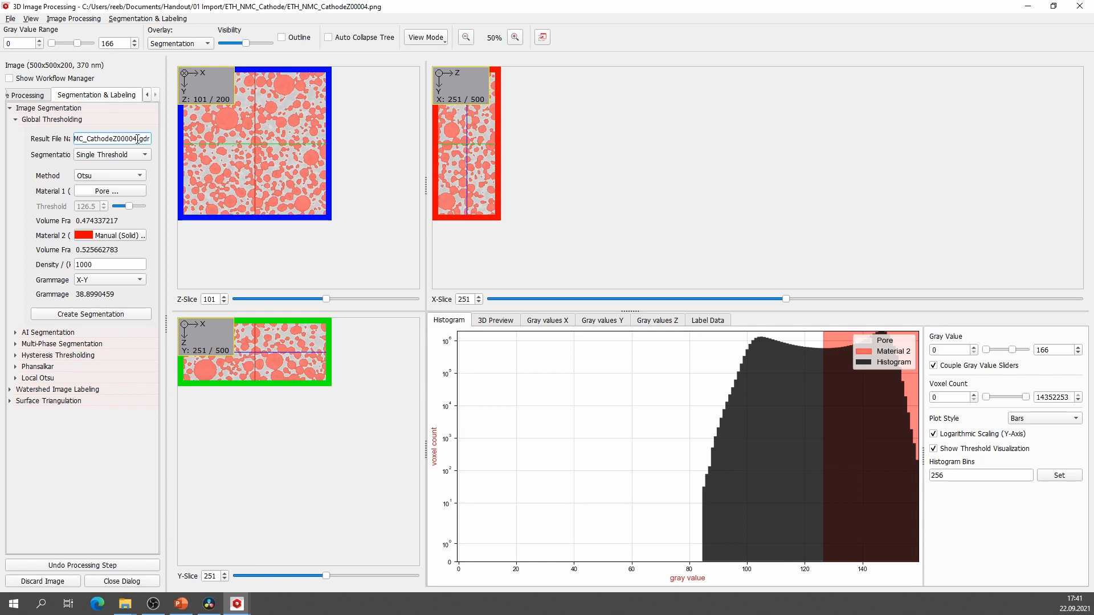
{"action": "left_click_drag", "start_coordinate": [135, 138], "coordinate": [116, 139]}
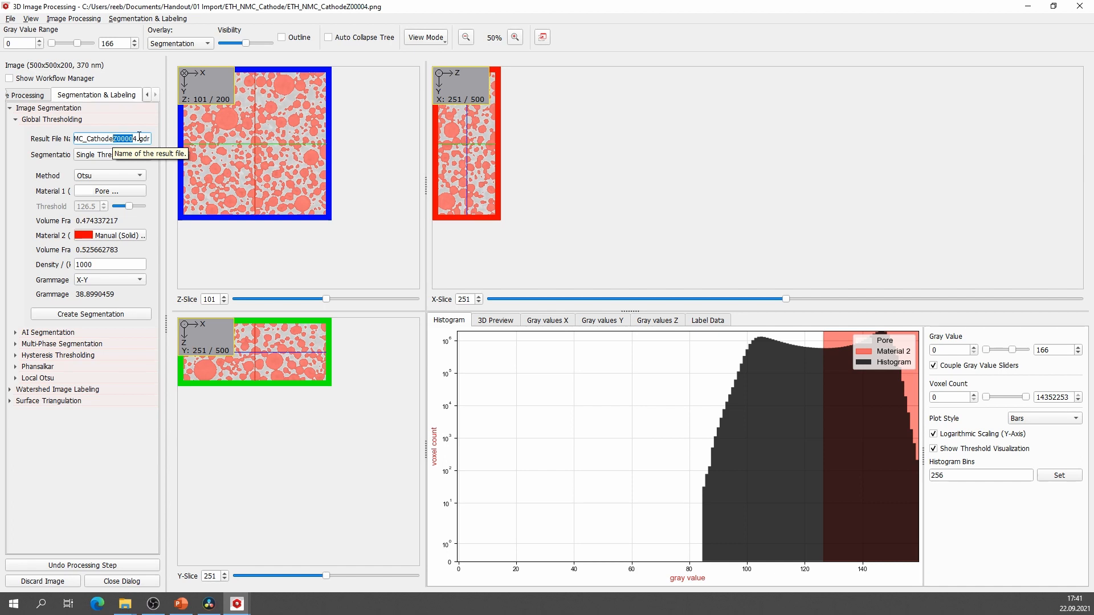
{"action": "key", "text": "BackSpace"}
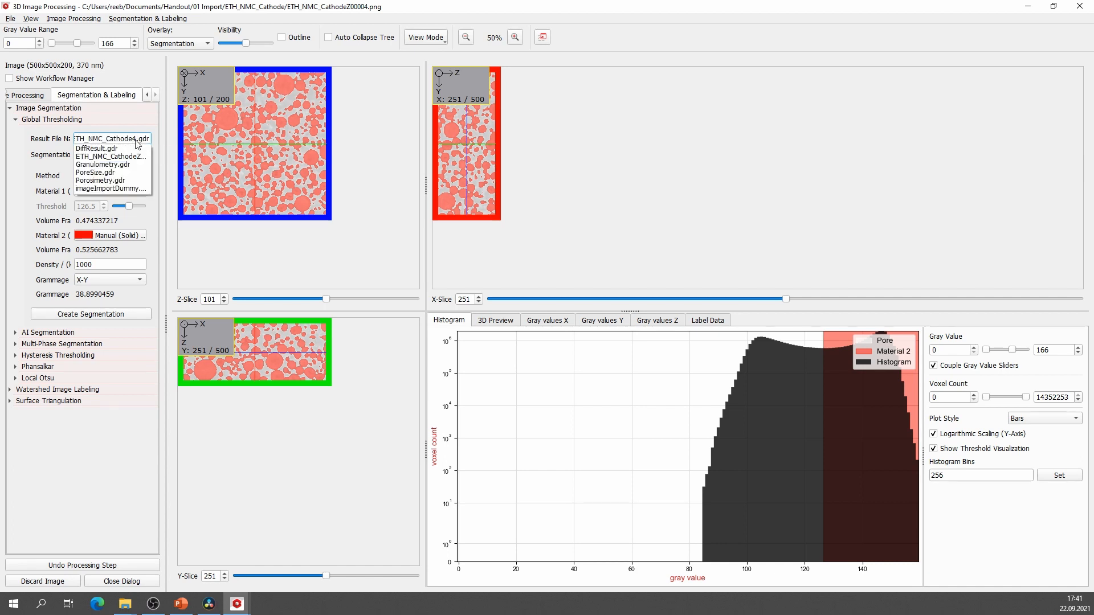
{"action": "left_click", "coordinate": [137, 138]}
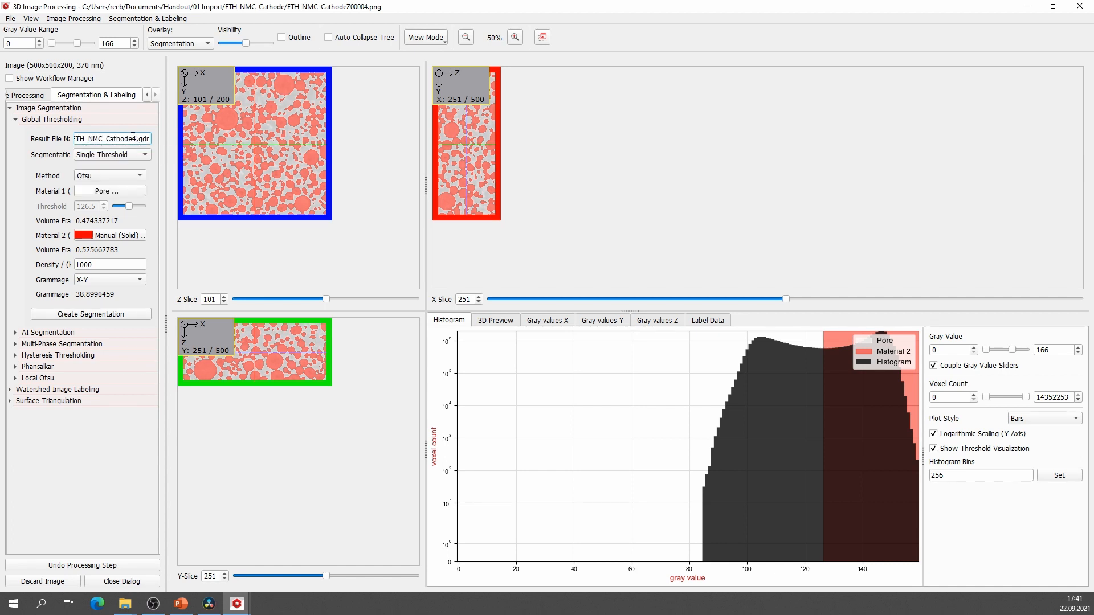
{"action": "key", "text": "BackSpace"}
{"action": "left_click", "coordinate": [132, 122]}
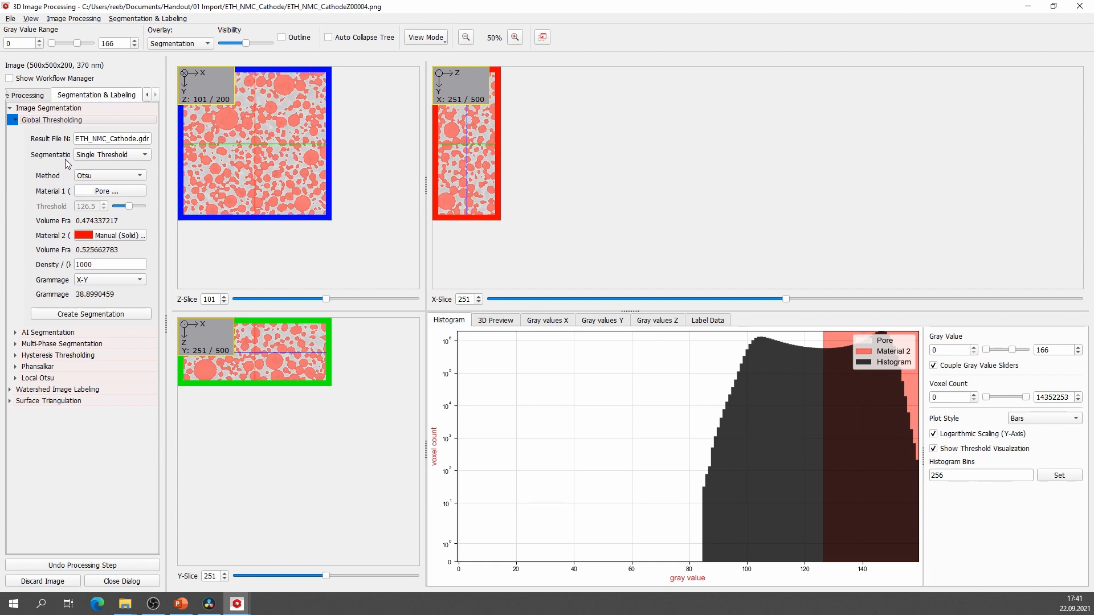
{"action": "mouse_move", "coordinate": [67, 164]}
{"action": "left_click_drag", "start_coordinate": [248, 41], "coordinate": [251, 46]}
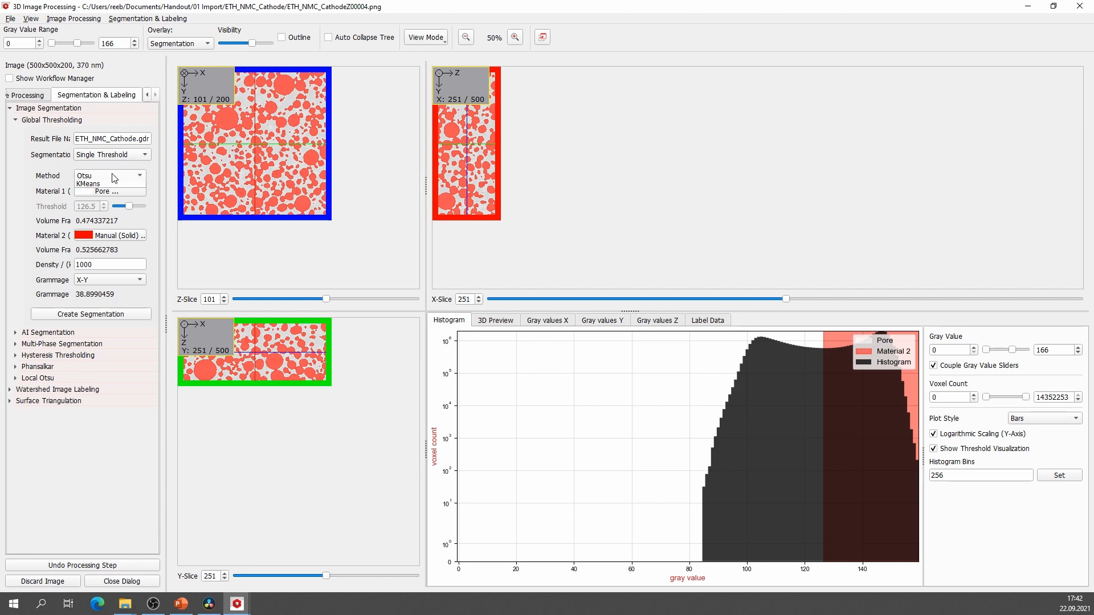
Try a manual threshold of 133.5 for the single-threshold segmentation and check the available segmentation types
{"action": "left_click", "coordinate": [115, 177]}
{"action": "left_click", "coordinate": [115, 187]}
{"action": "left_click_drag", "start_coordinate": [127, 207], "coordinate": [128, 206]}
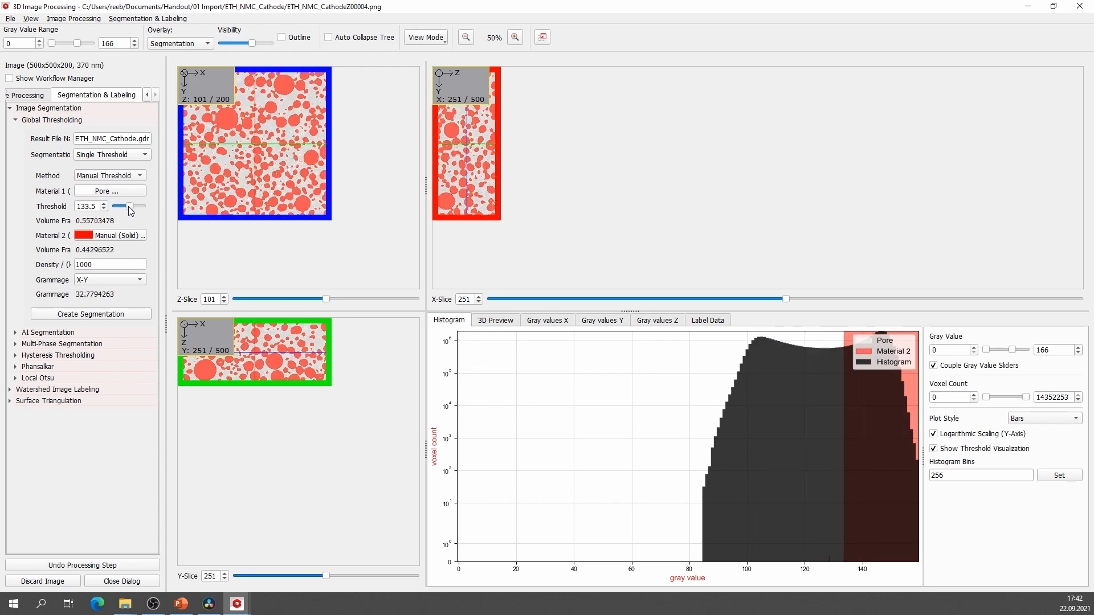
{"action": "left_click", "coordinate": [125, 158]}
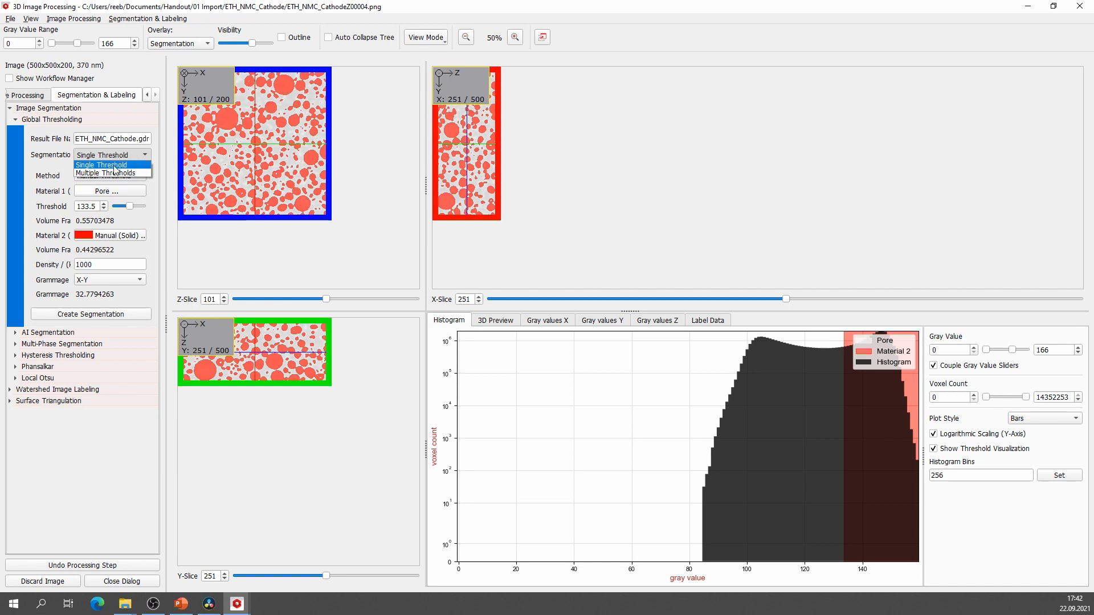
{"action": "left_click", "coordinate": [114, 164]}
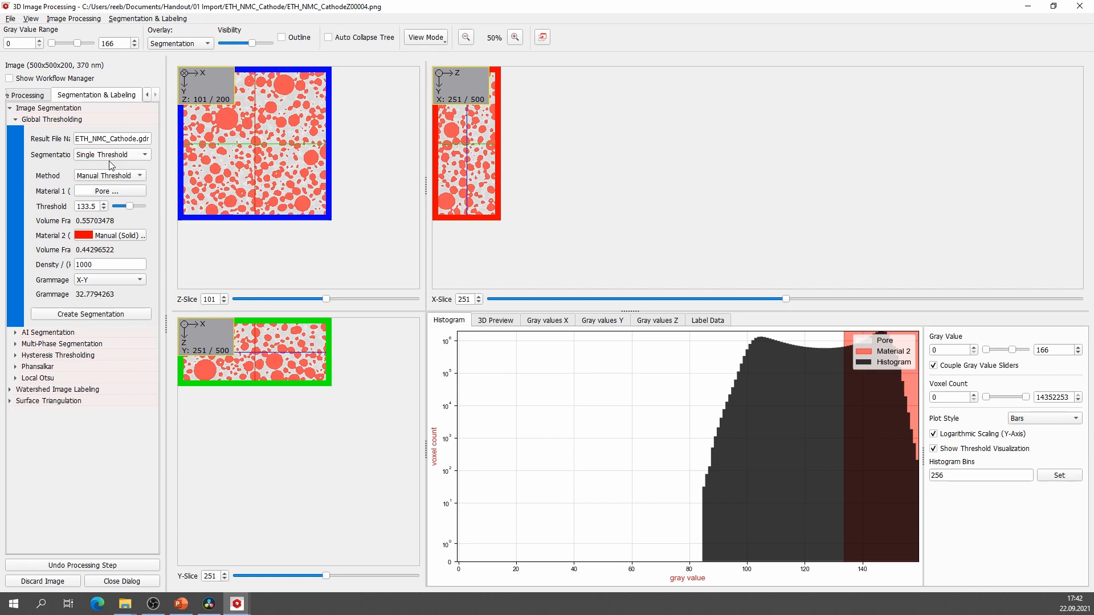
{"action": "left_click", "coordinate": [109, 158]}
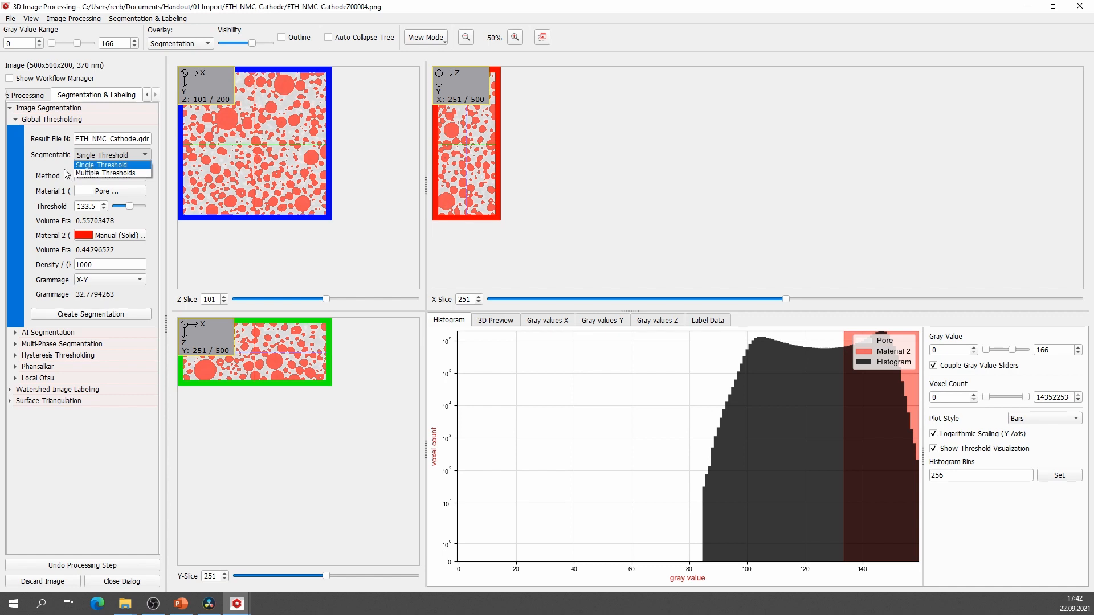
{"action": "left_click", "coordinate": [66, 174]}
Set the thresholding method to Otsu and create the segmentation
{"action": "left_click", "coordinate": [96, 177]}
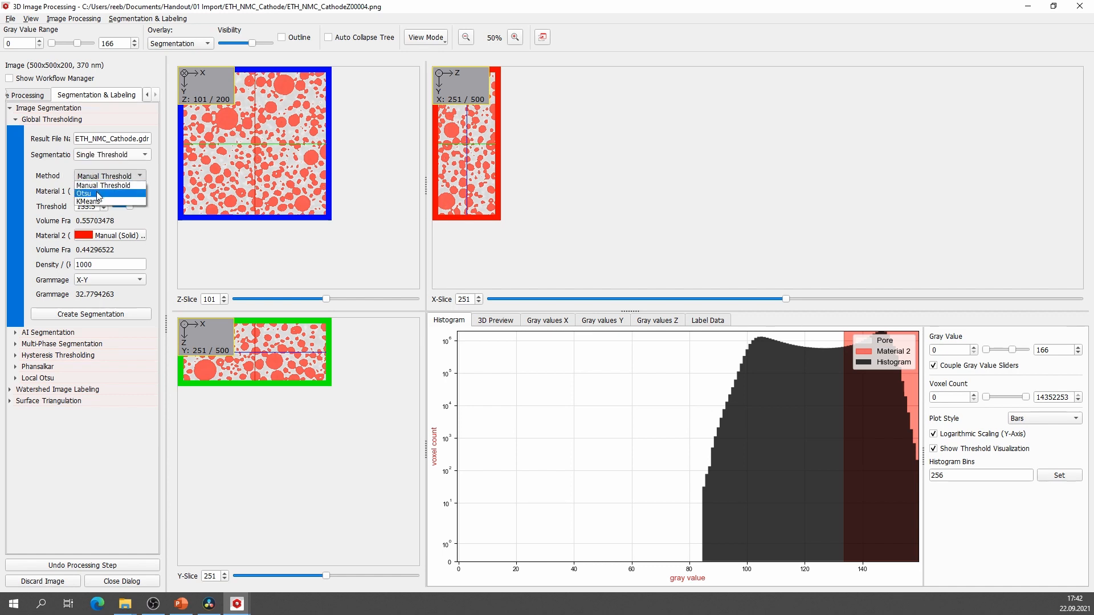
{"action": "left_click", "coordinate": [86, 193]}
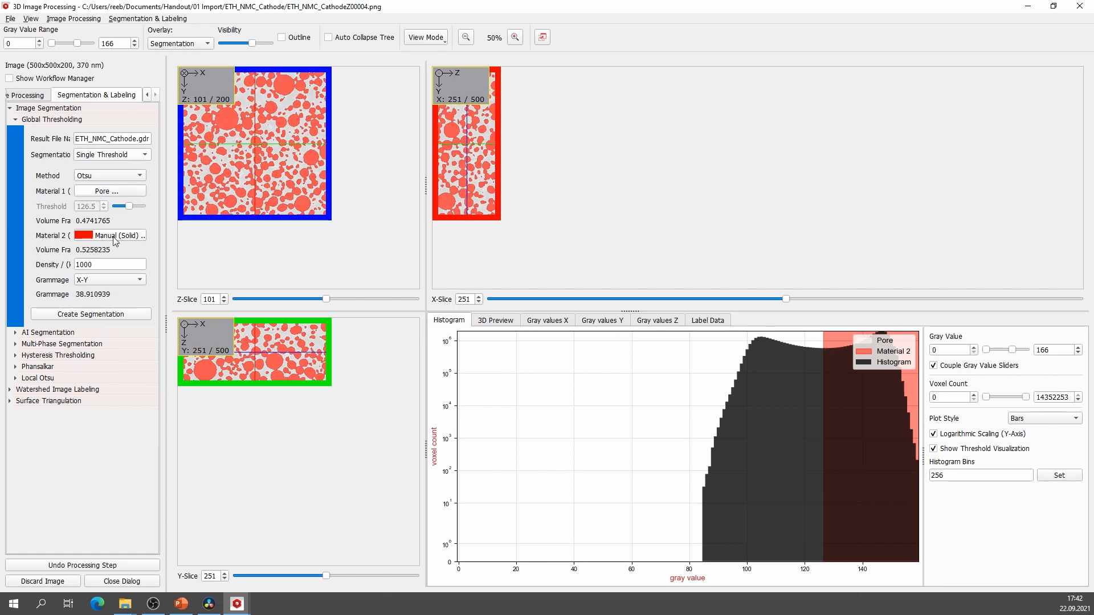
{"action": "left_click", "coordinate": [82, 316]}
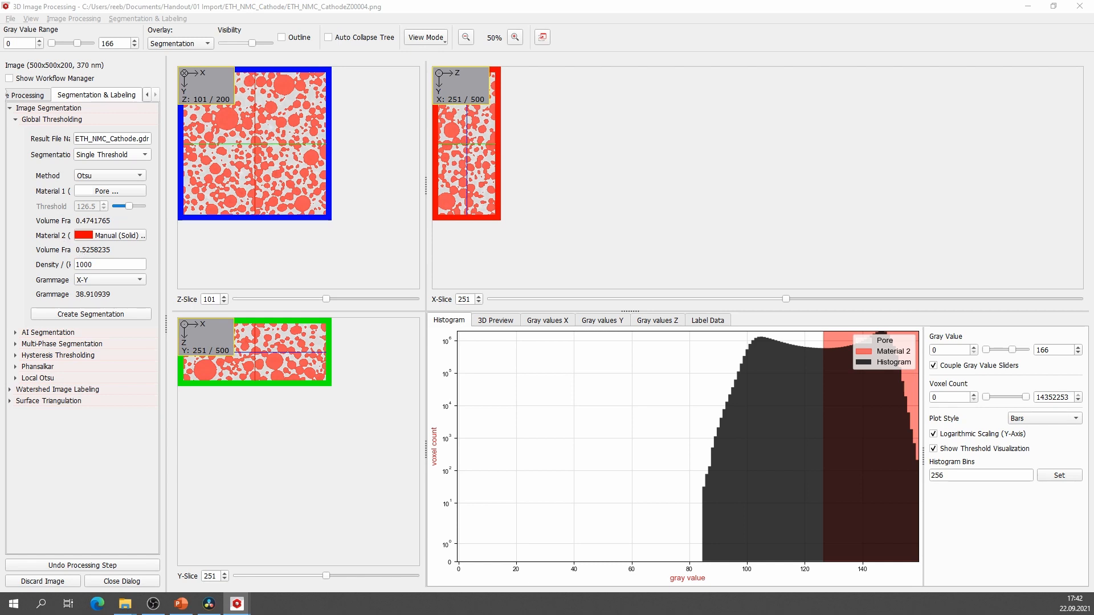
Review the thresholding report, minimise the Result Viewer and close the 3D Image Processing dialog
{"action": "left_click_drag", "start_coordinate": [0, 266], "coordinate": [461, 78]}
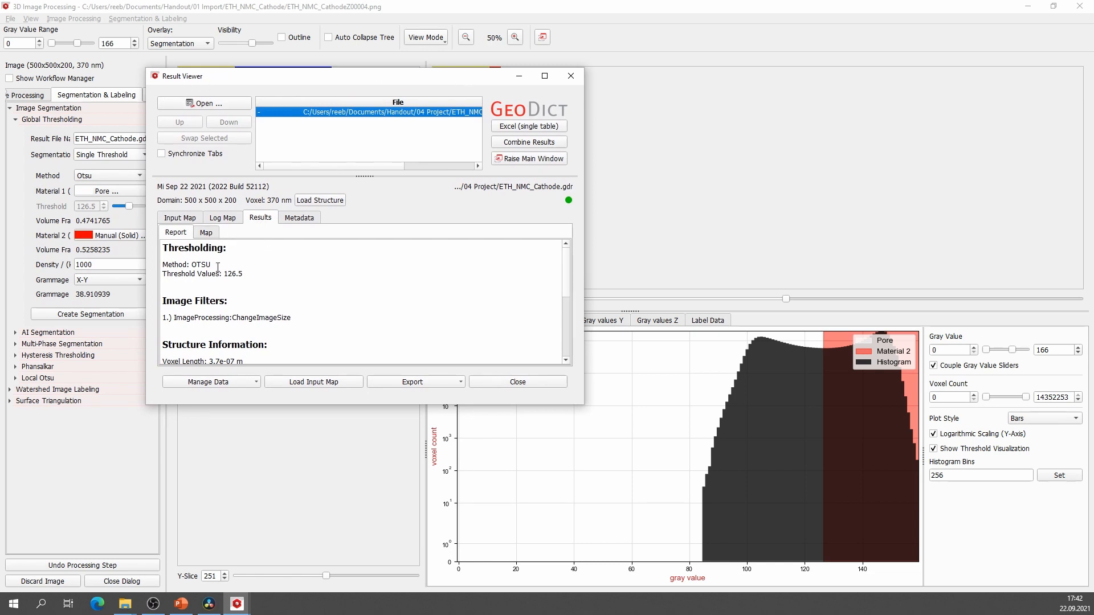
{"action": "scroll", "coordinate": [220, 266], "scroll_direction": "down", "scroll_amount": 3}
{"action": "scroll", "coordinate": [223, 264], "scroll_direction": "up", "scroll_amount": 3}
{"action": "left_click", "coordinate": [312, 200]}
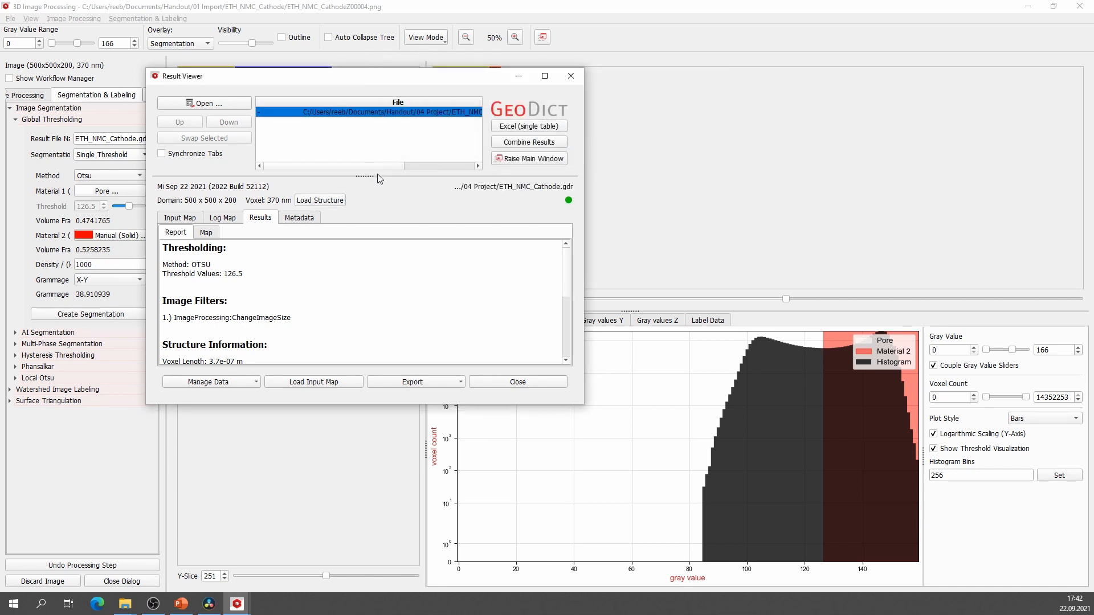
{"action": "left_click", "coordinate": [519, 76]}
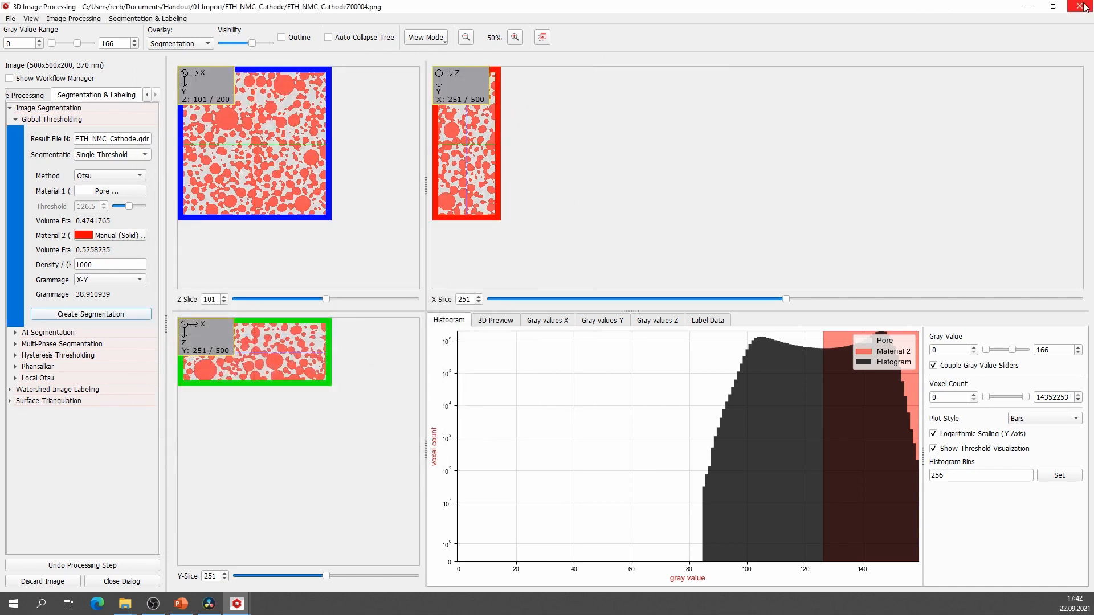
{"action": "left_click", "coordinate": [1081, 7]}
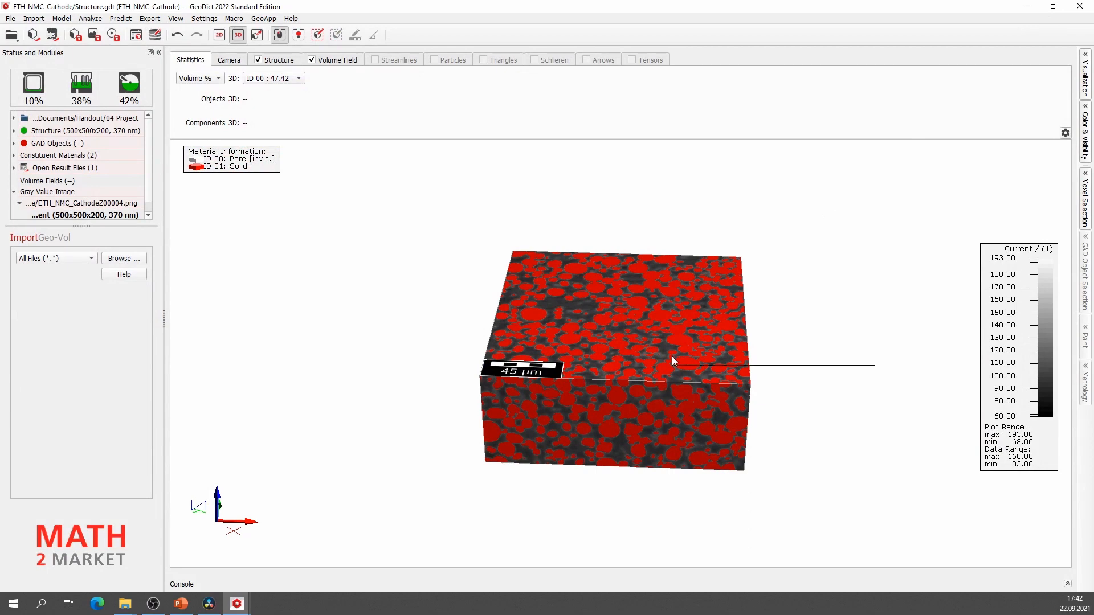
Reset the 3D view of the segmented structure and discard the gray-value image
{"action": "mouse_move", "coordinate": [672, 360]}
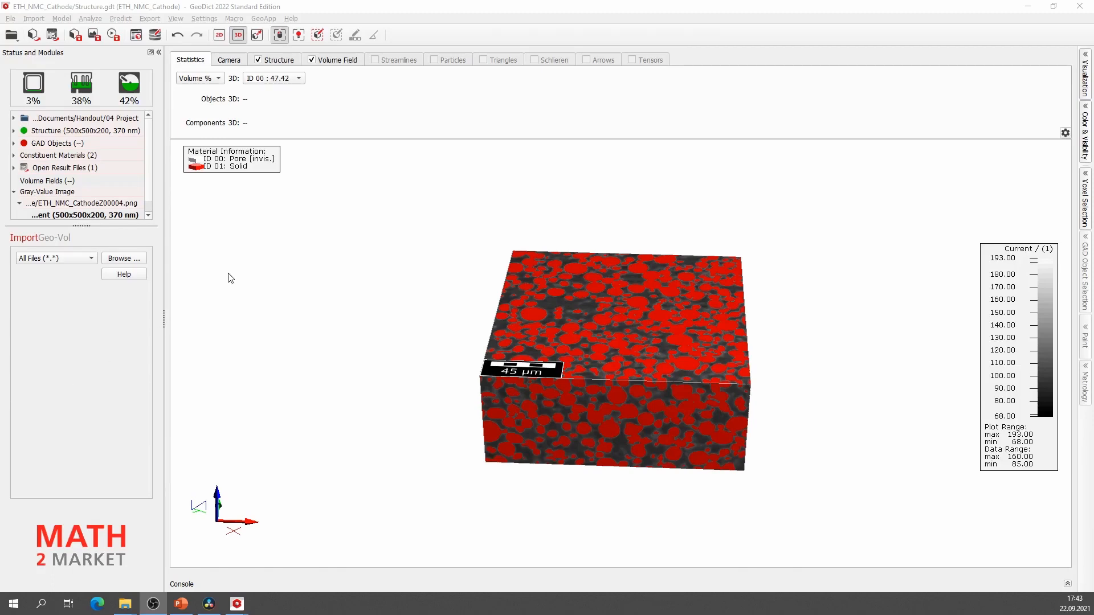
{"action": "left_click_drag", "start_coordinate": [399, 296], "coordinate": [424, 304]}
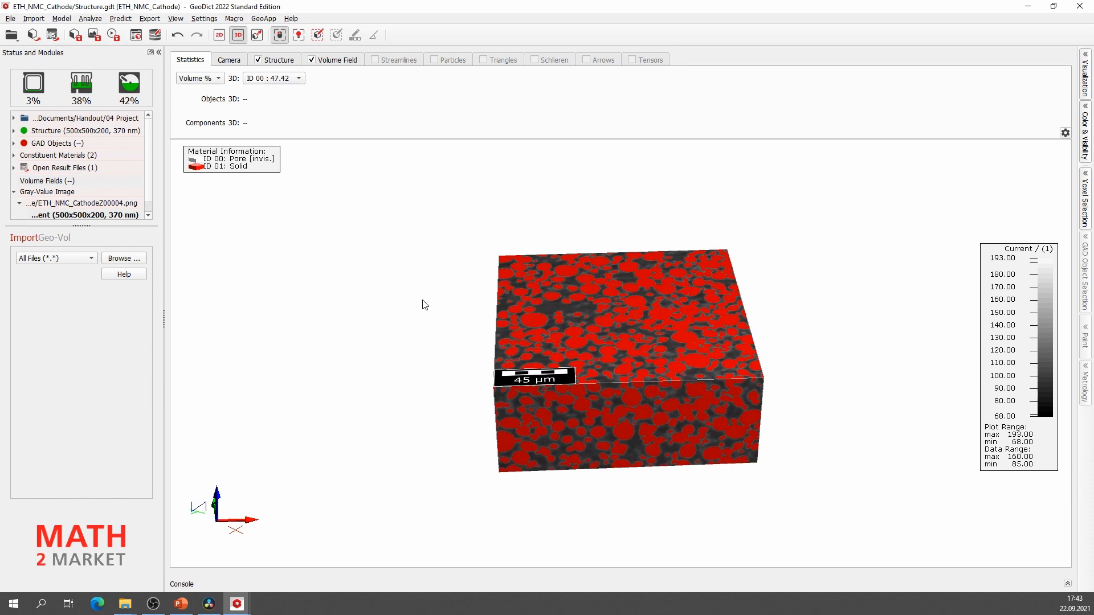
{"action": "right_click", "coordinate": [422, 300]}
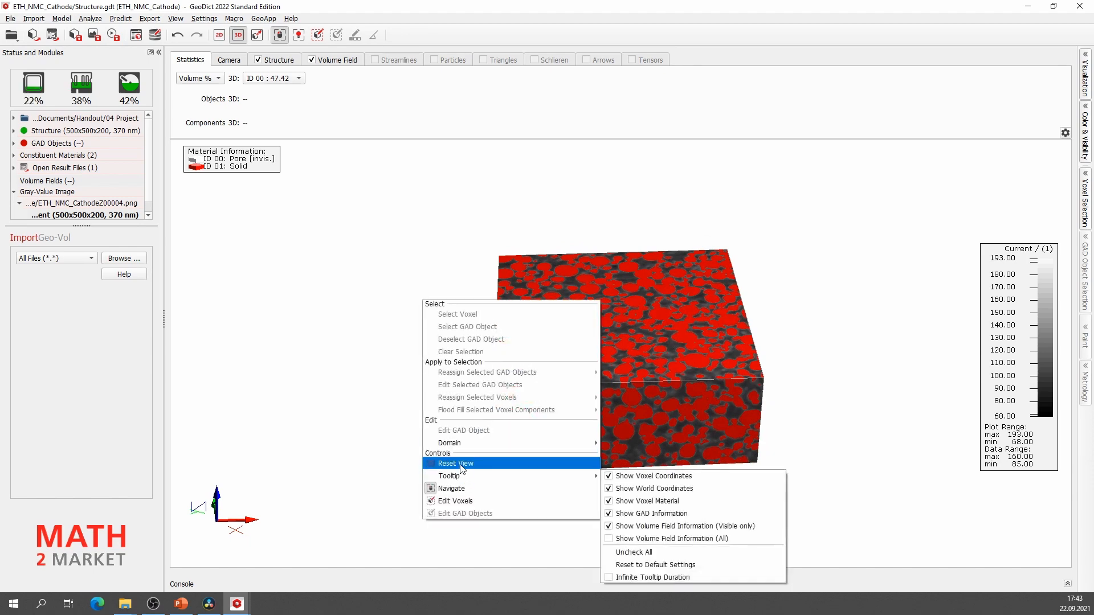
{"action": "left_click", "coordinate": [460, 464]}
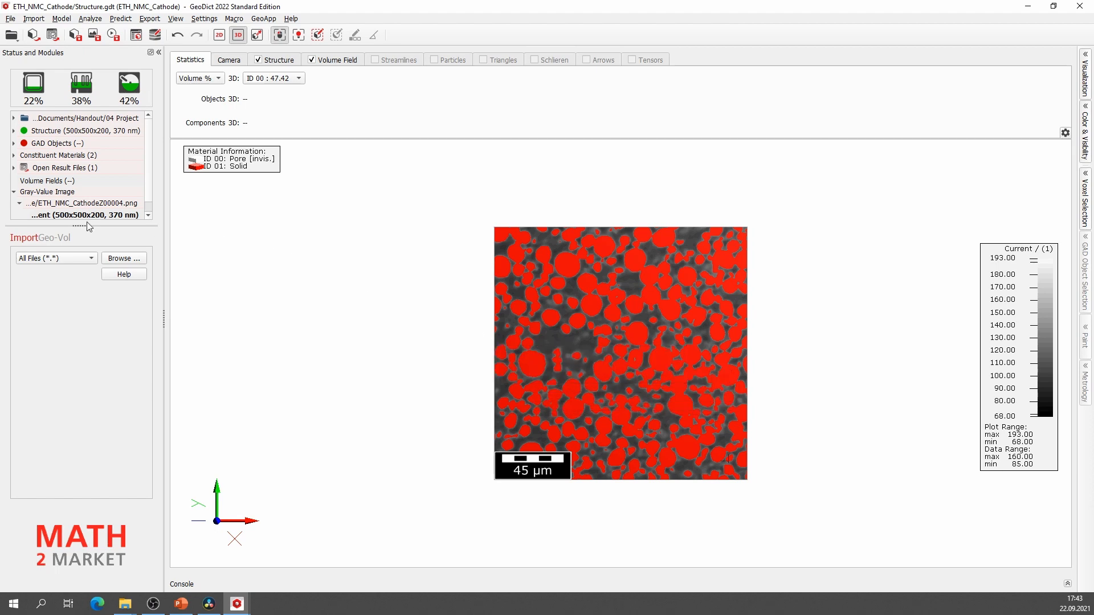
{"action": "right_click", "coordinate": [38, 194]}
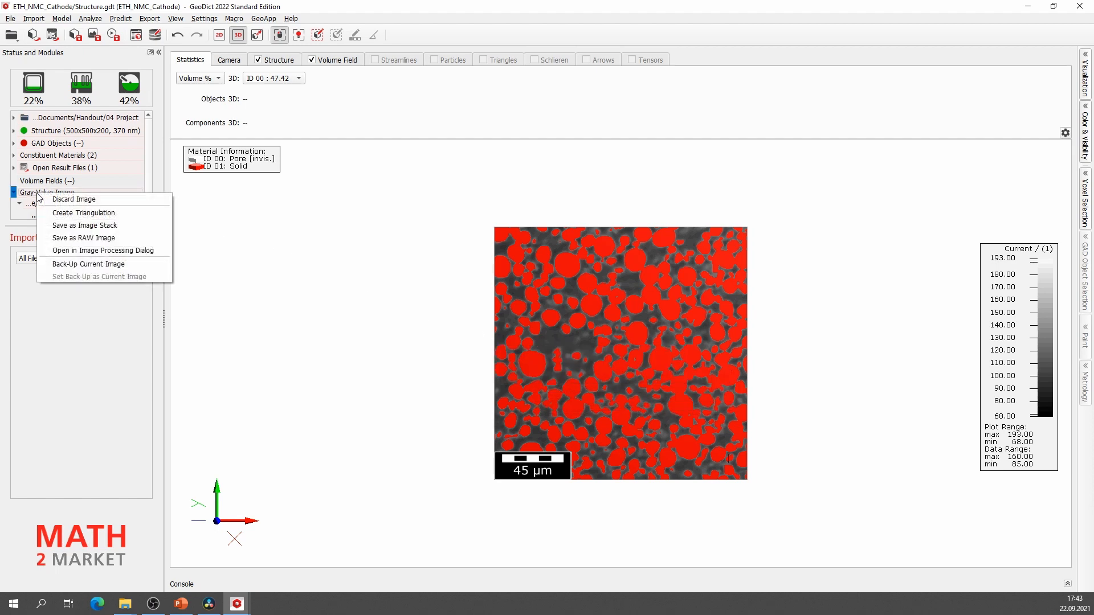
{"action": "left_click", "coordinate": [68, 201]}
{"action": "left_click", "coordinate": [643, 312]}
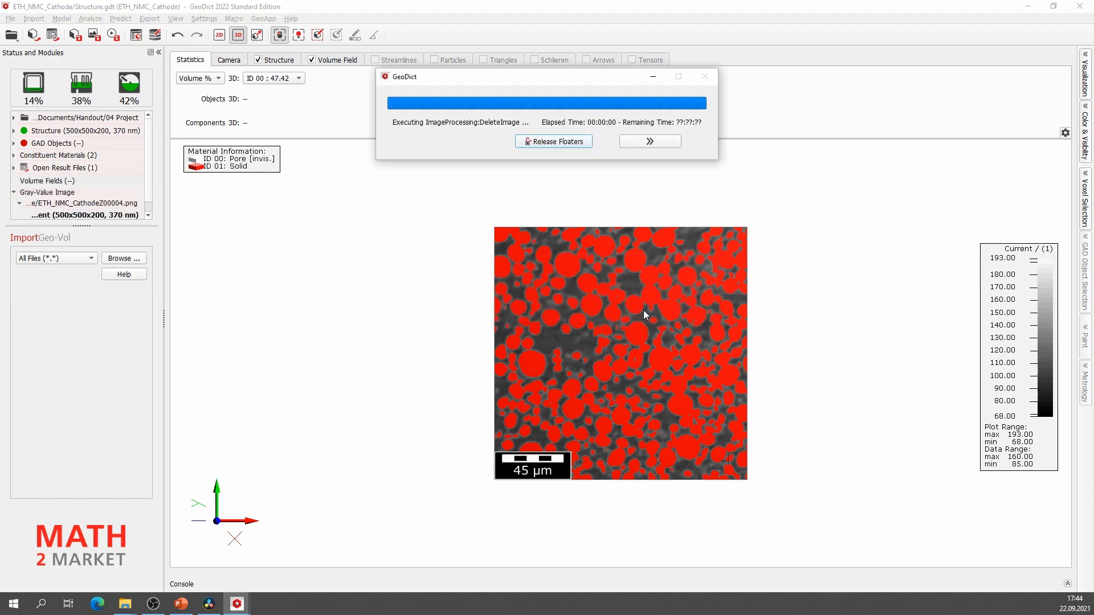
Tilt the segmented structure in 3D and set its structure renderer to Smooth
{"action": "left_click_drag", "start_coordinate": [603, 304], "coordinate": [570, 325]}
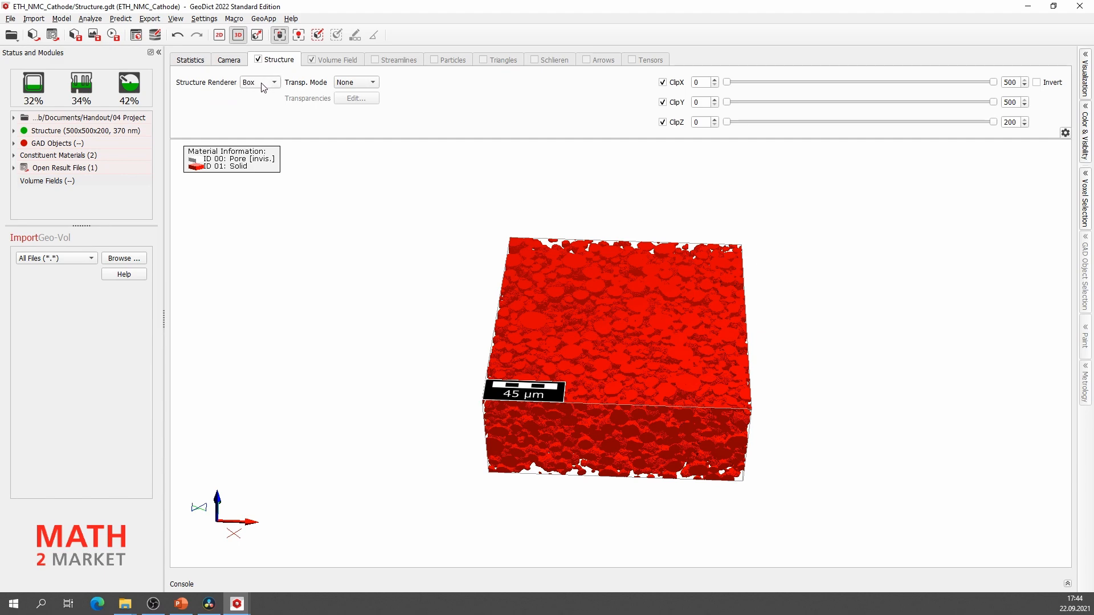
{"action": "left_click", "coordinate": [262, 84]}
{"action": "left_click", "coordinate": [262, 99]}
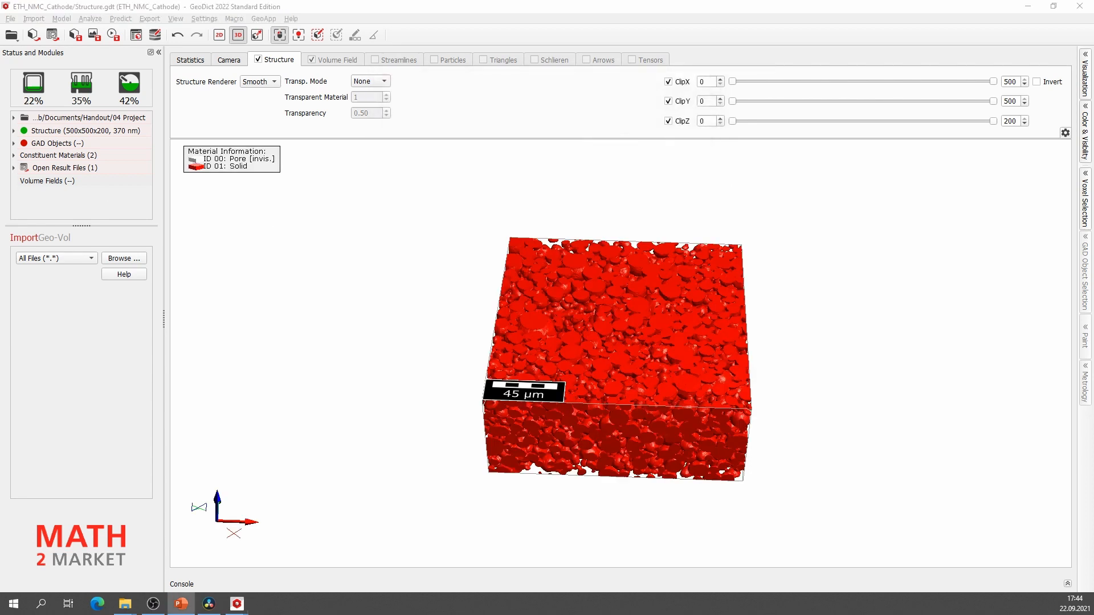
{"action": "mouse_move", "coordinate": [605, 343]}
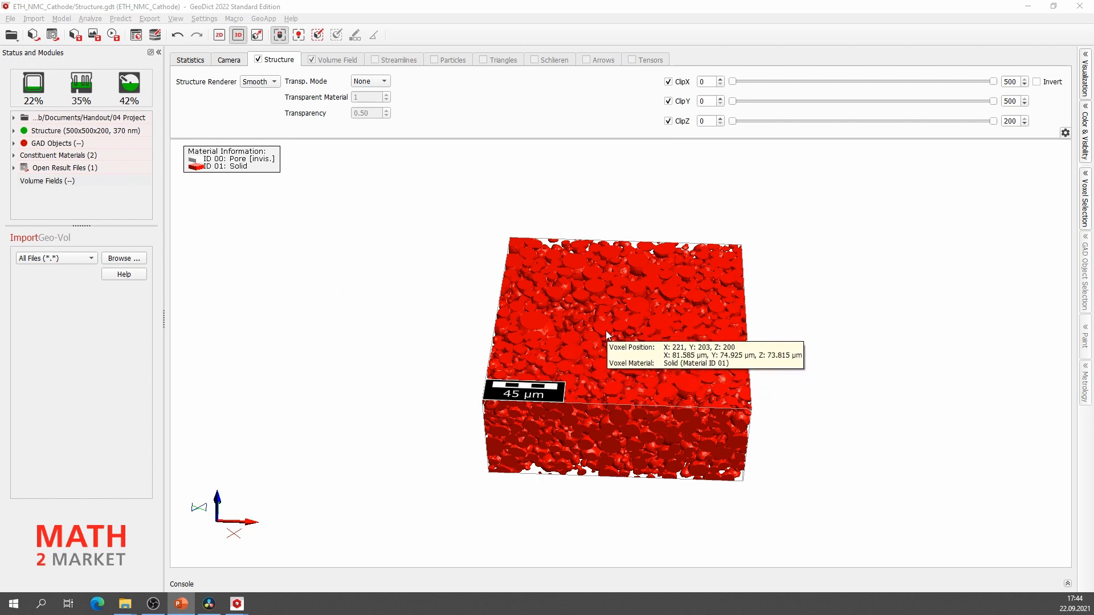
Change the color of material ID 01 (Solid) to light gray and of material ID 02 to red
{"action": "left_click", "coordinate": [1086, 137]}
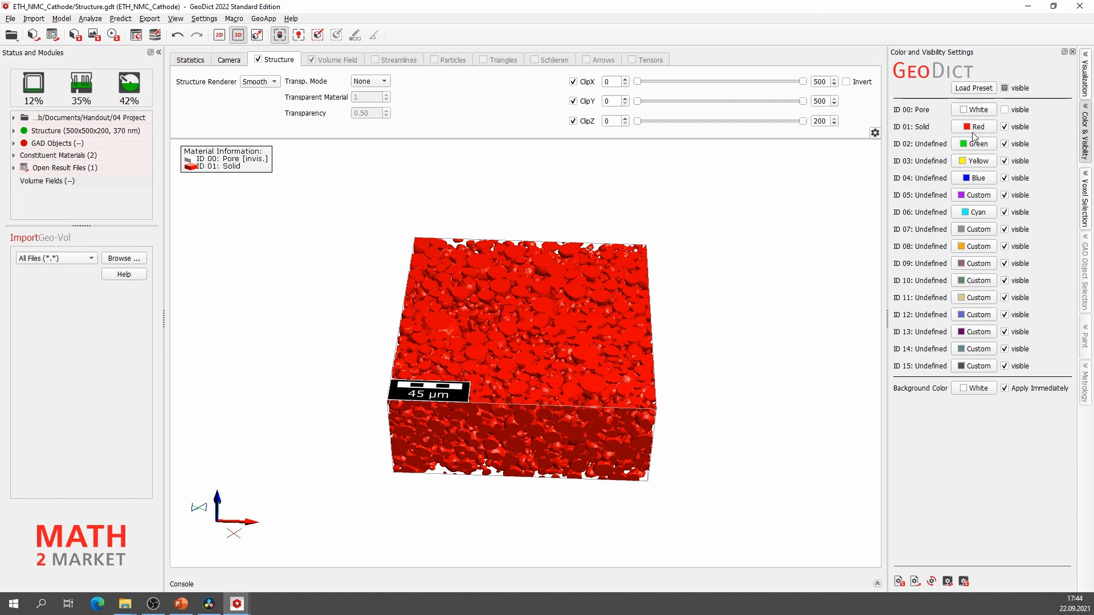
{"action": "left_click", "coordinate": [974, 127]}
{"action": "left_click", "coordinate": [972, 177]}
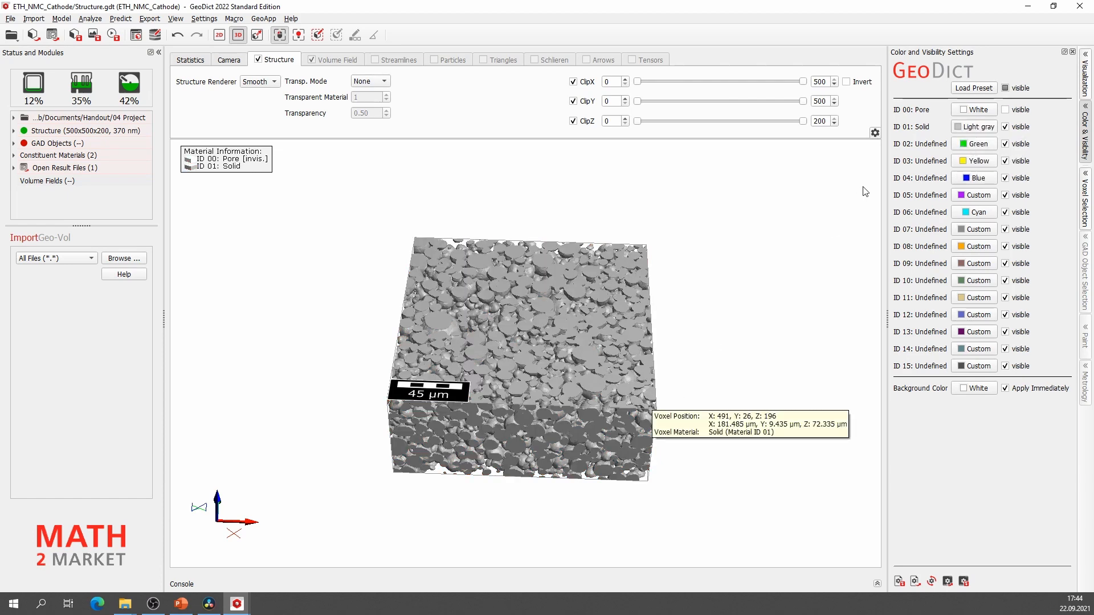
{"action": "left_click", "coordinate": [968, 144]}
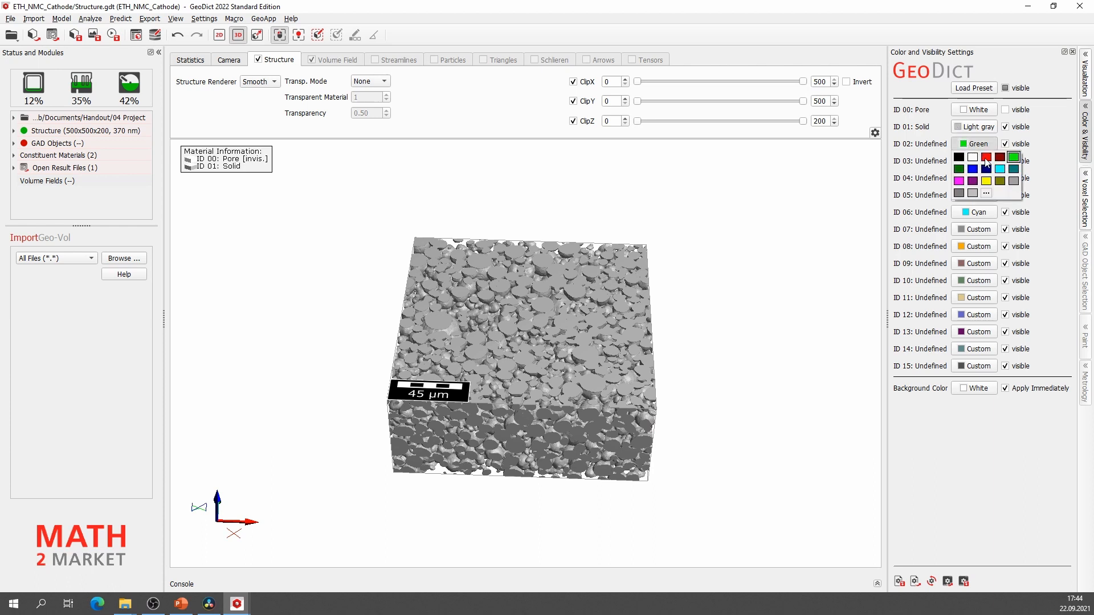
{"action": "left_click", "coordinate": [985, 157]}
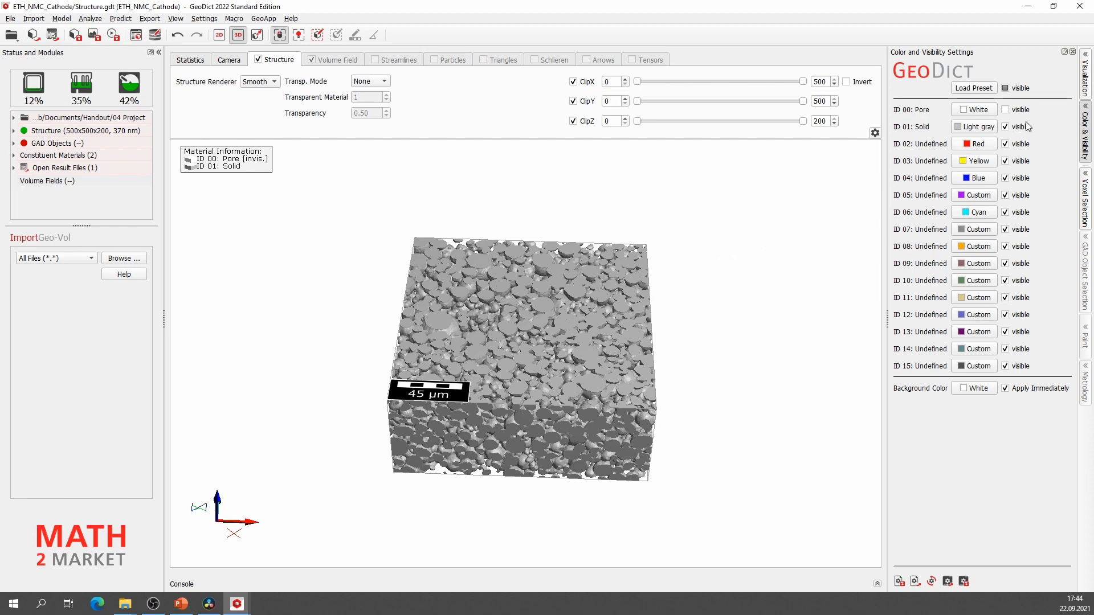
{"action": "left_click", "coordinate": [1085, 114]}
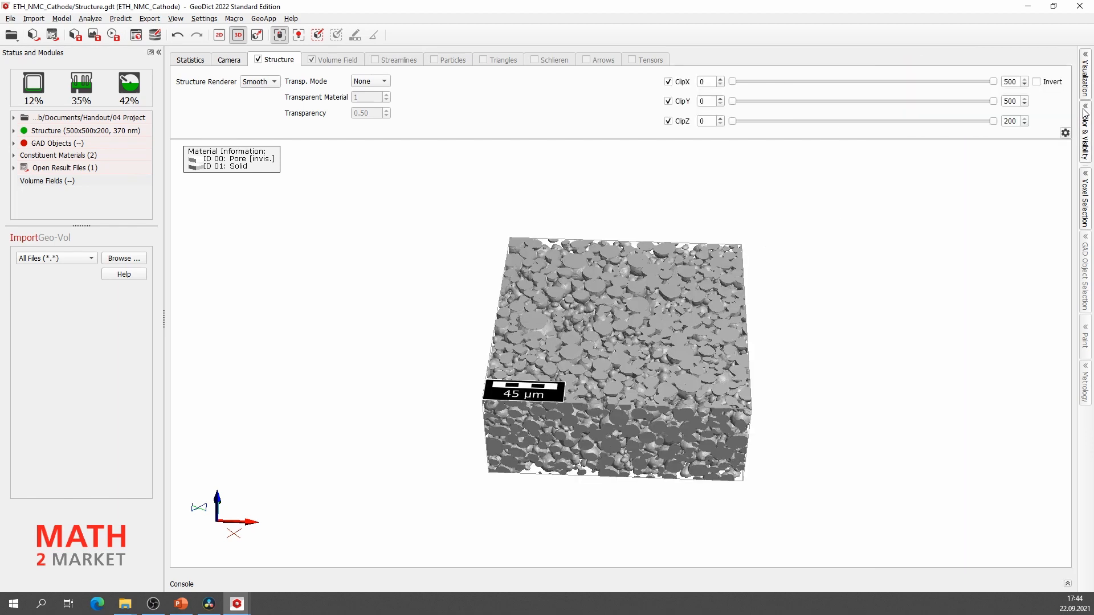
{"action": "key", "text": "alt+Tab"}
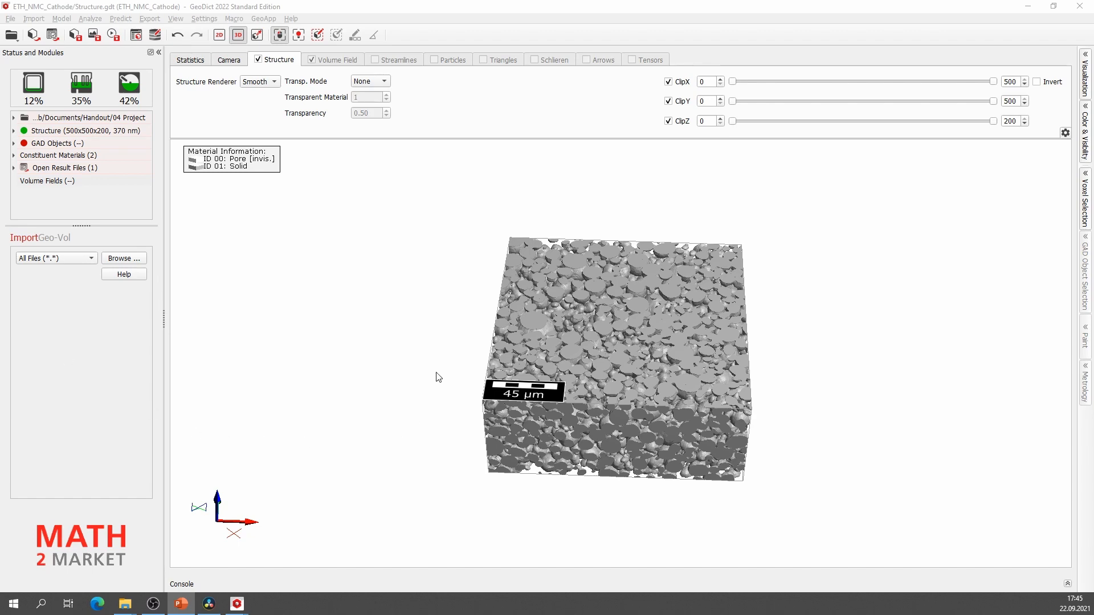
Open the constituent materials selection and assign the fluid Electrolyte to material ID 00
{"action": "left_click_drag", "start_coordinate": [437, 376], "coordinate": [423, 396]}
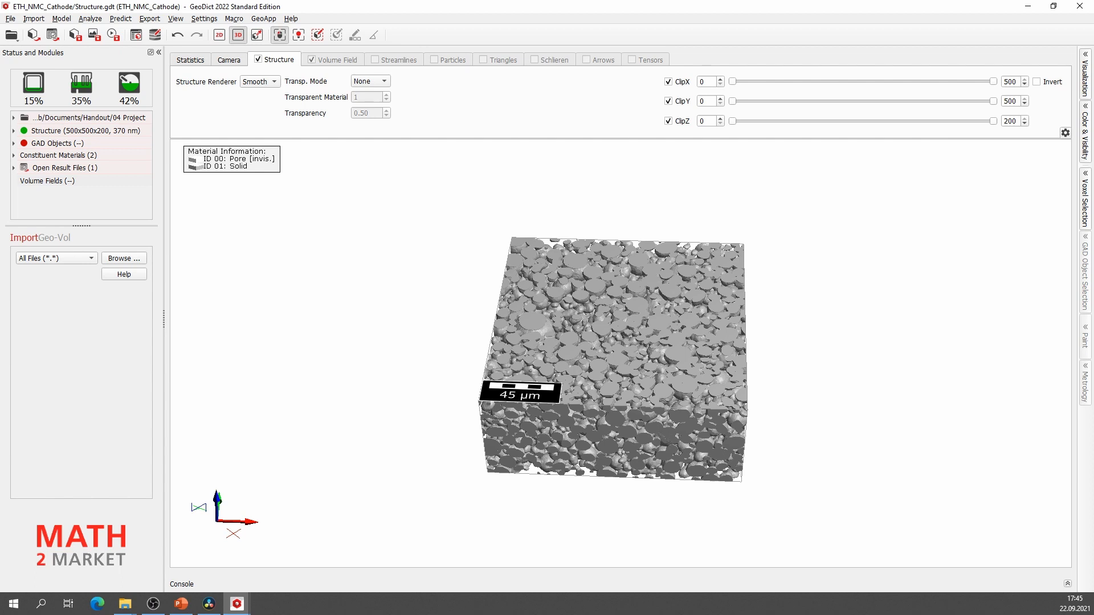
{"action": "left_click", "coordinate": [135, 35]}
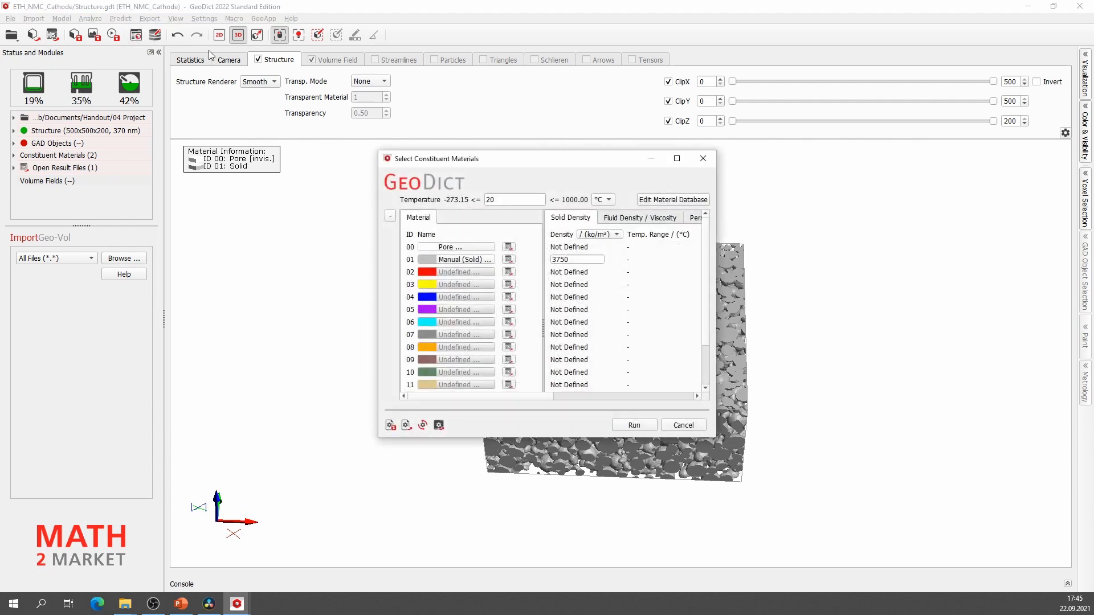
{"action": "left_click", "coordinate": [480, 247]}
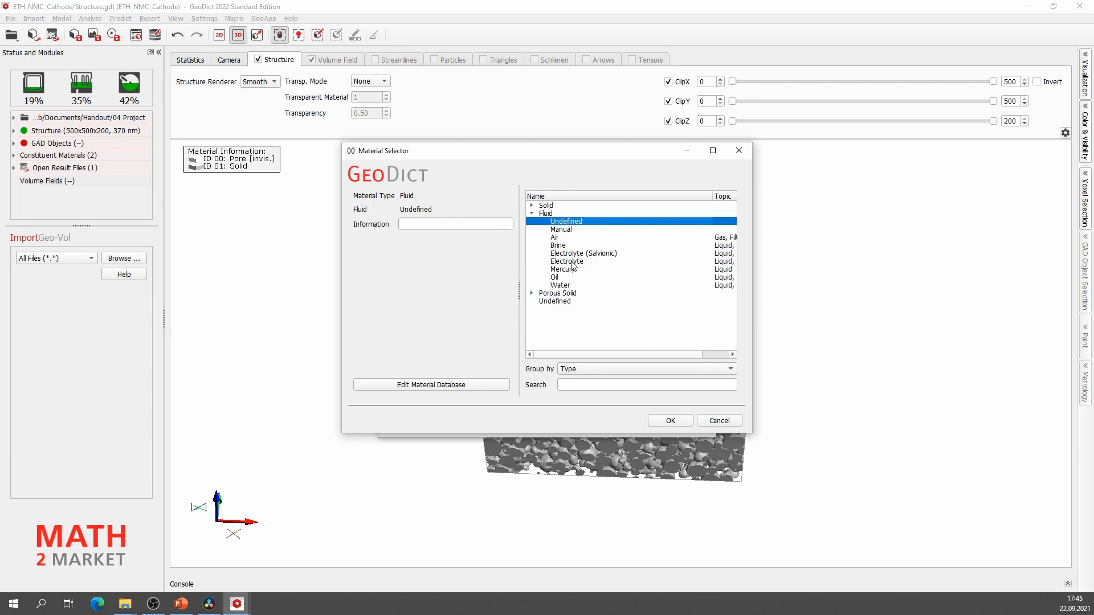
{"action": "left_click", "coordinate": [573, 262]}
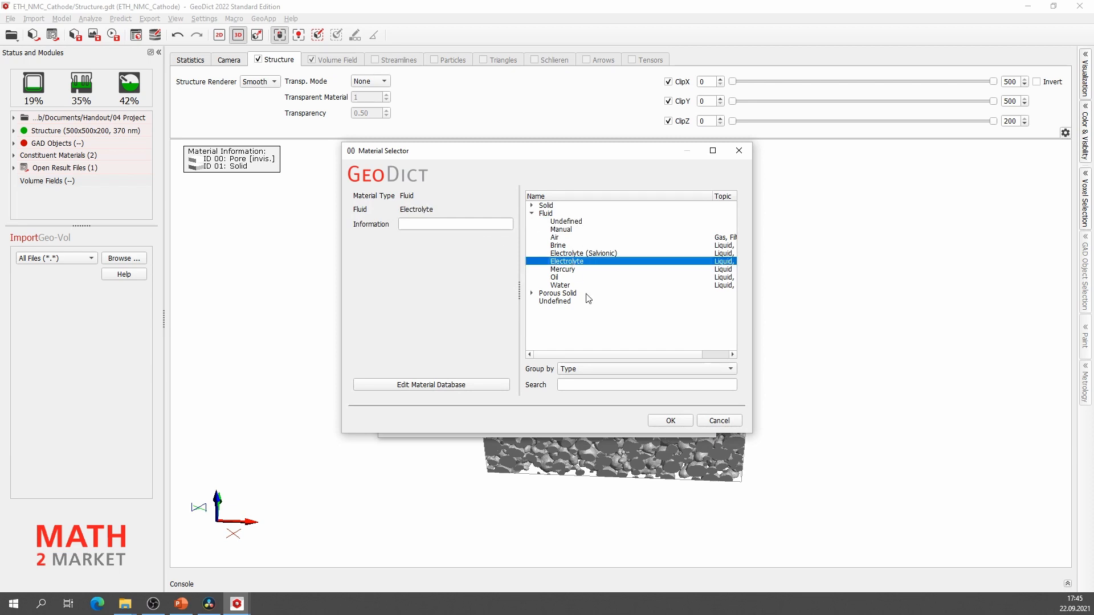
{"action": "left_click", "coordinate": [670, 421]}
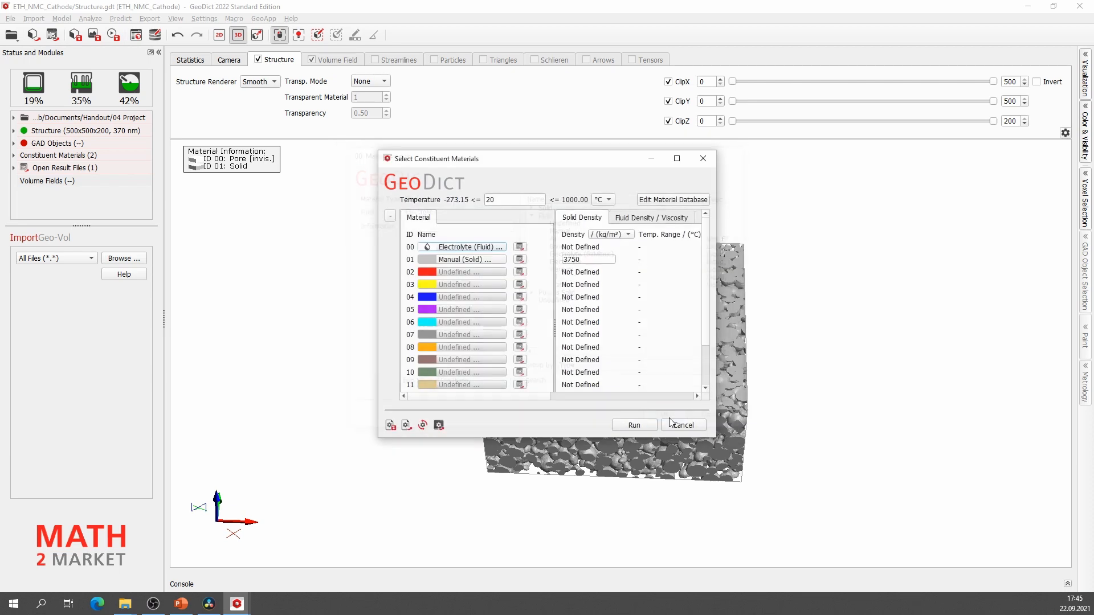
Assign the solid material NMC333 to material ID 01
{"action": "left_click", "coordinate": [461, 259]}
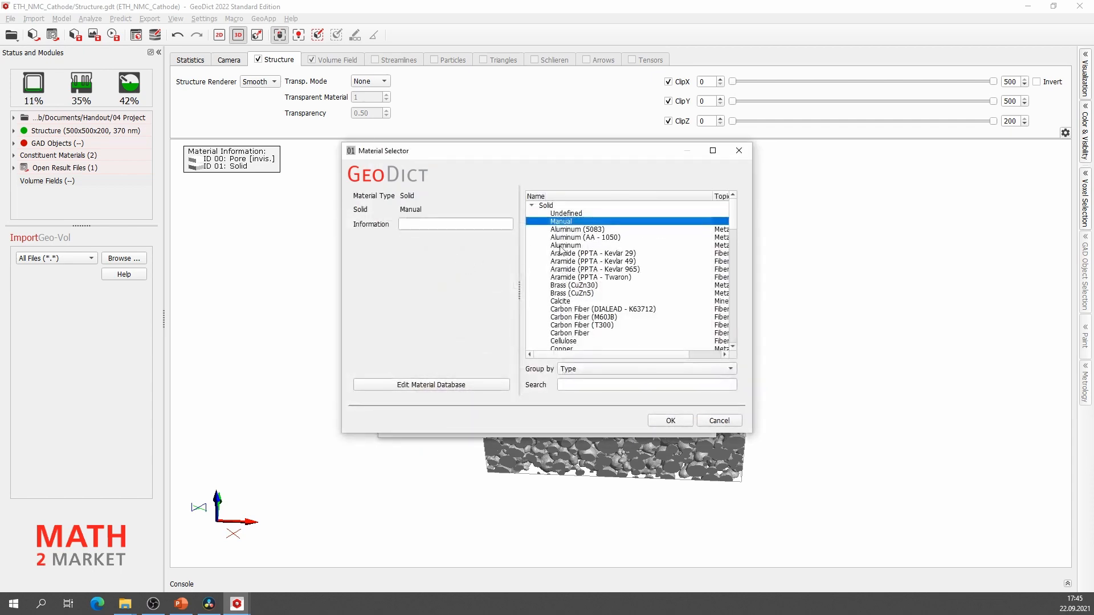
{"action": "scroll", "coordinate": [574, 259], "scroll_direction": "down", "scroll_amount": 1}
{"action": "scroll", "coordinate": [574, 259], "scroll_direction": "down", "scroll_amount": 15}
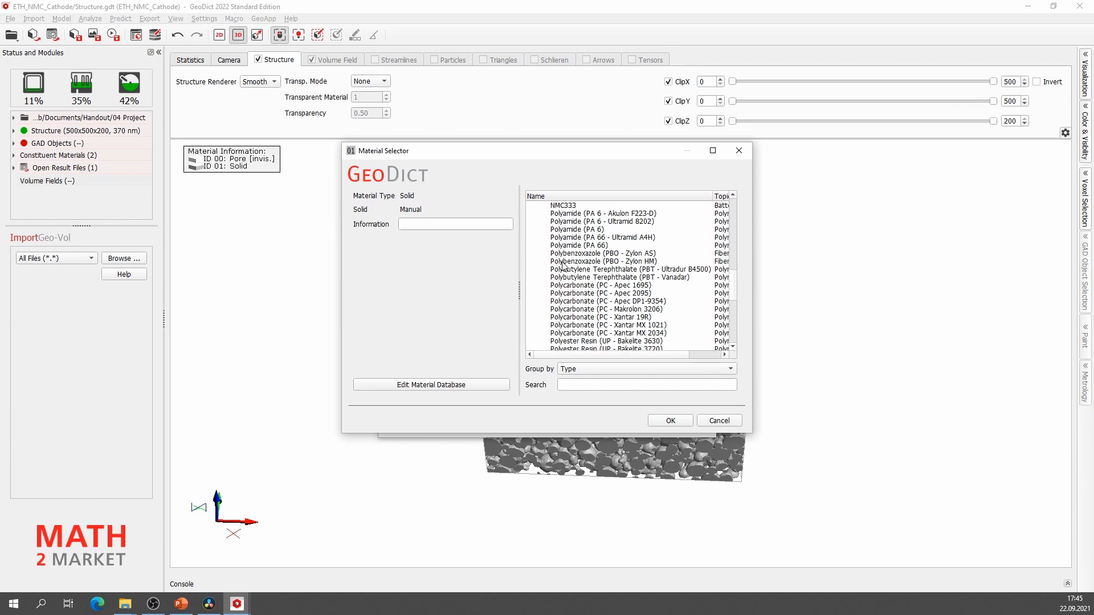
{"action": "scroll", "coordinate": [563, 265], "scroll_direction": "up", "scroll_amount": 7}
{"action": "left_click", "coordinate": [563, 253]}
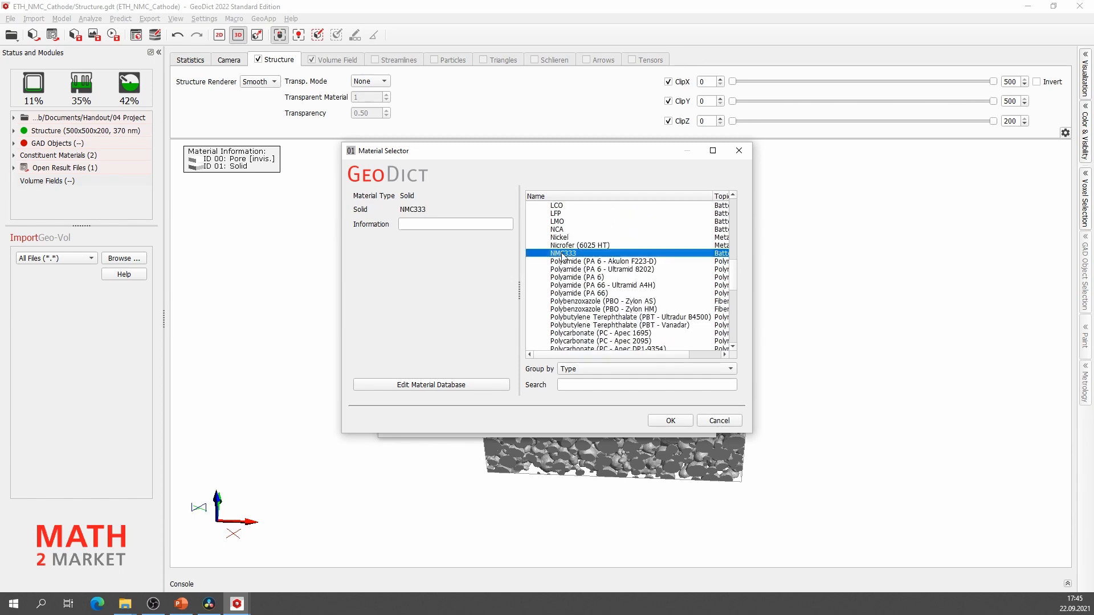
{"action": "left_click", "coordinate": [664, 421]}
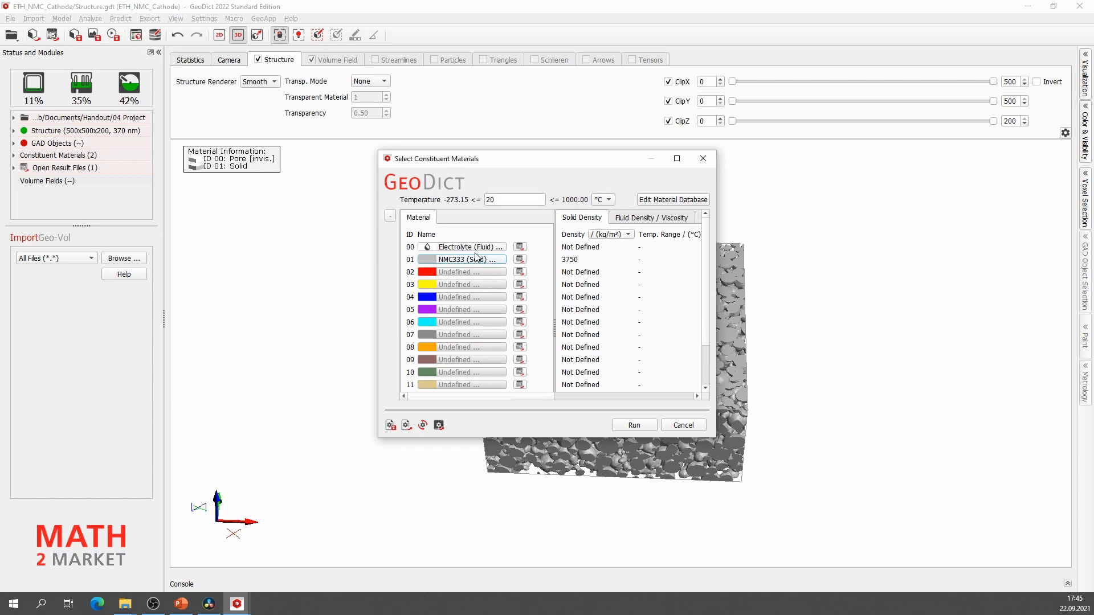
Review the property report of material ID 01, close it and apply the constituent material selection
{"action": "left_click", "coordinate": [520, 260]}
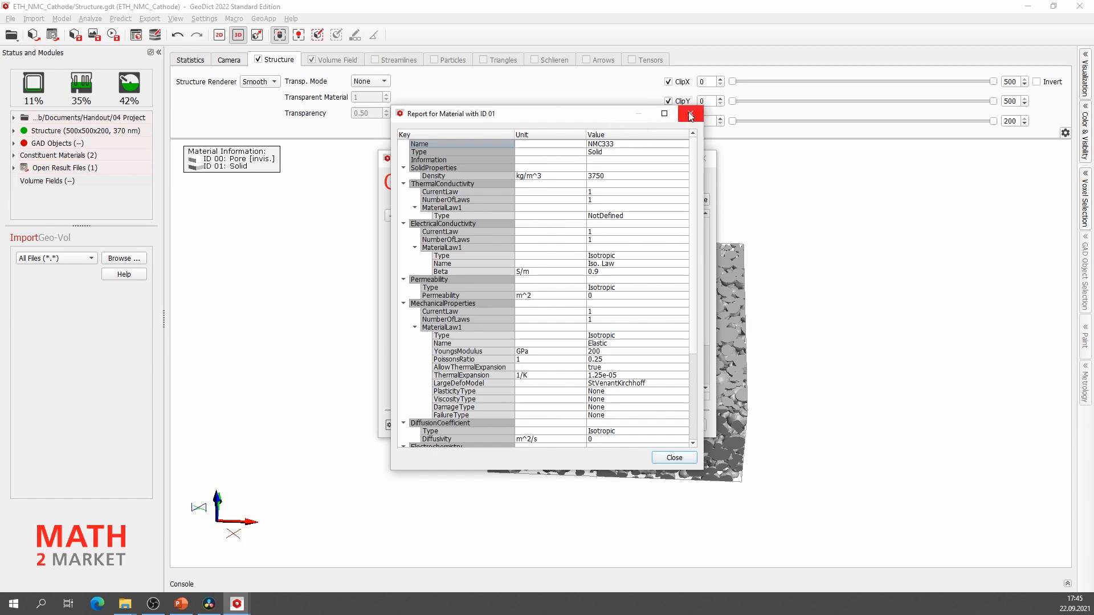
{"action": "left_click", "coordinate": [668, 458]}
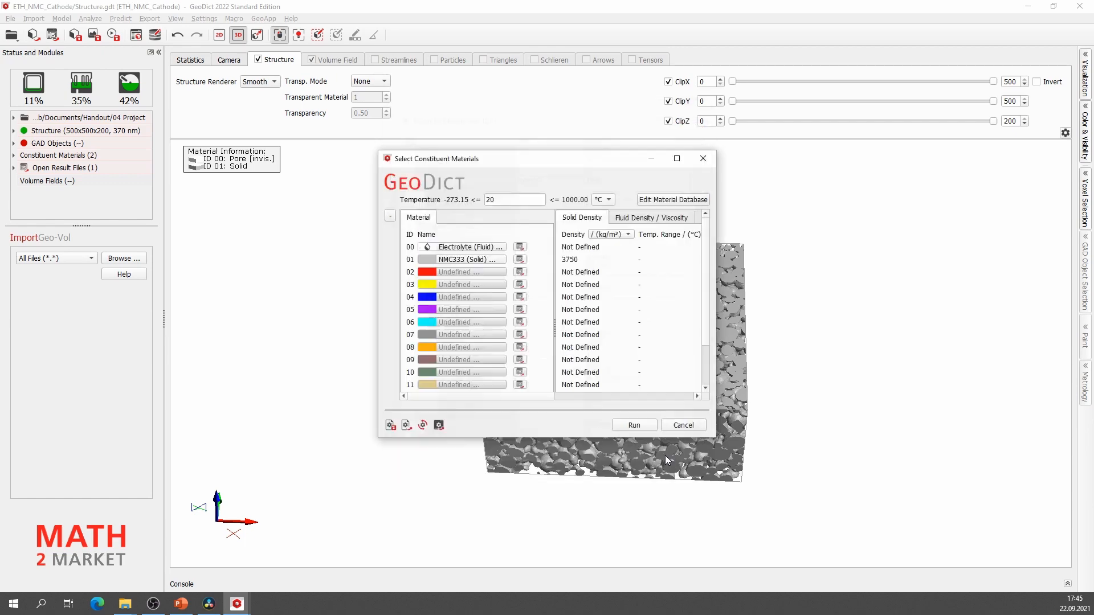
{"action": "left_click", "coordinate": [635, 428]}
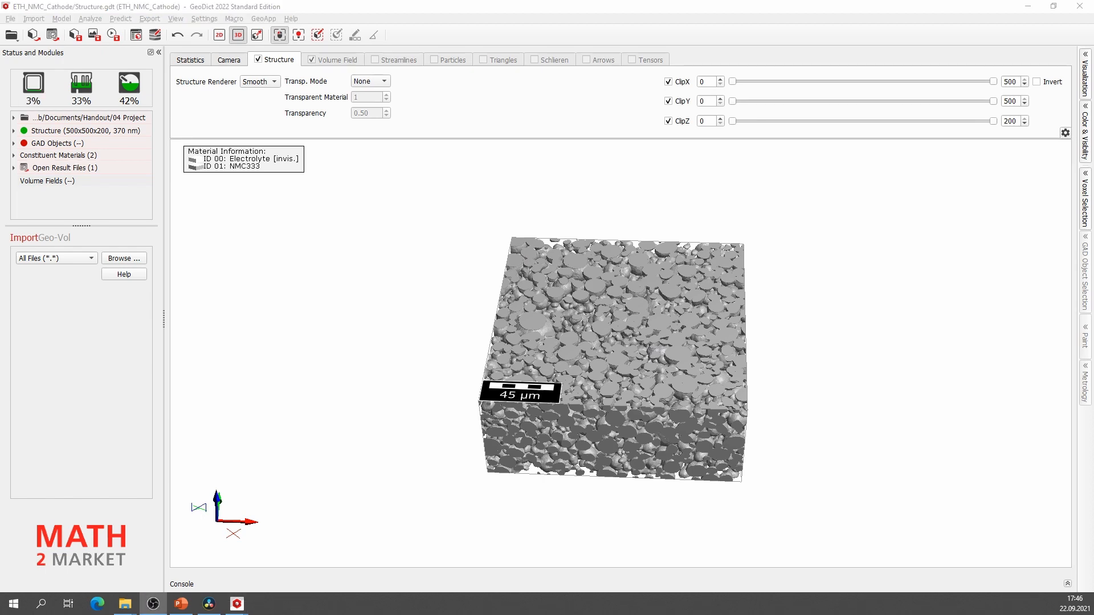
{"action": "left_click", "coordinate": [454, 319]}
{"action": "left_click_drag", "start_coordinate": [454, 320], "coordinate": [568, 306]}
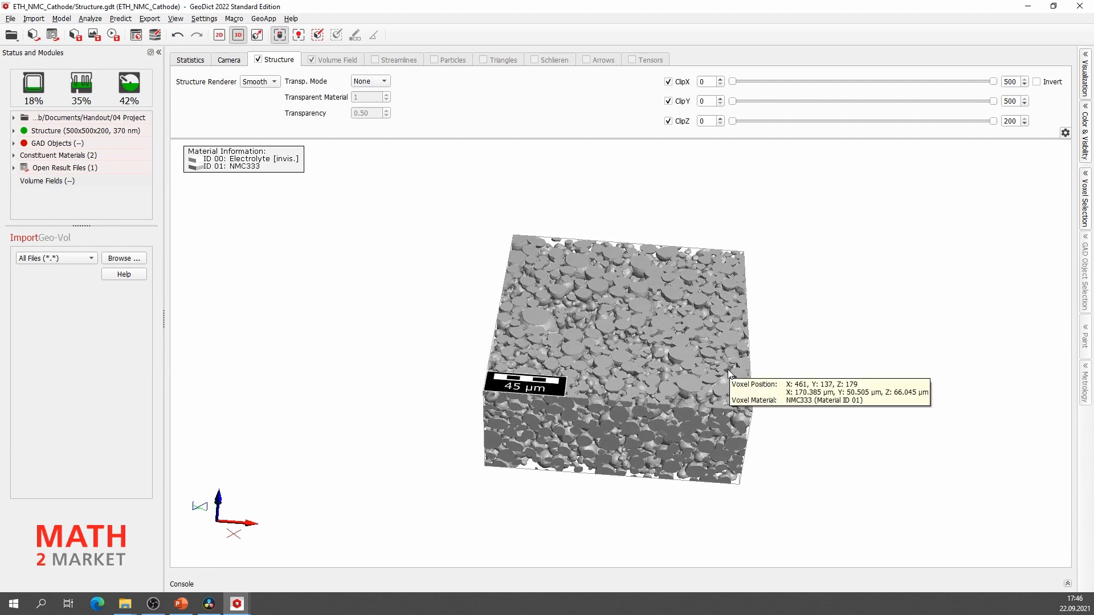
{"action": "left_click_drag", "start_coordinate": [652, 357], "coordinate": [695, 307]}
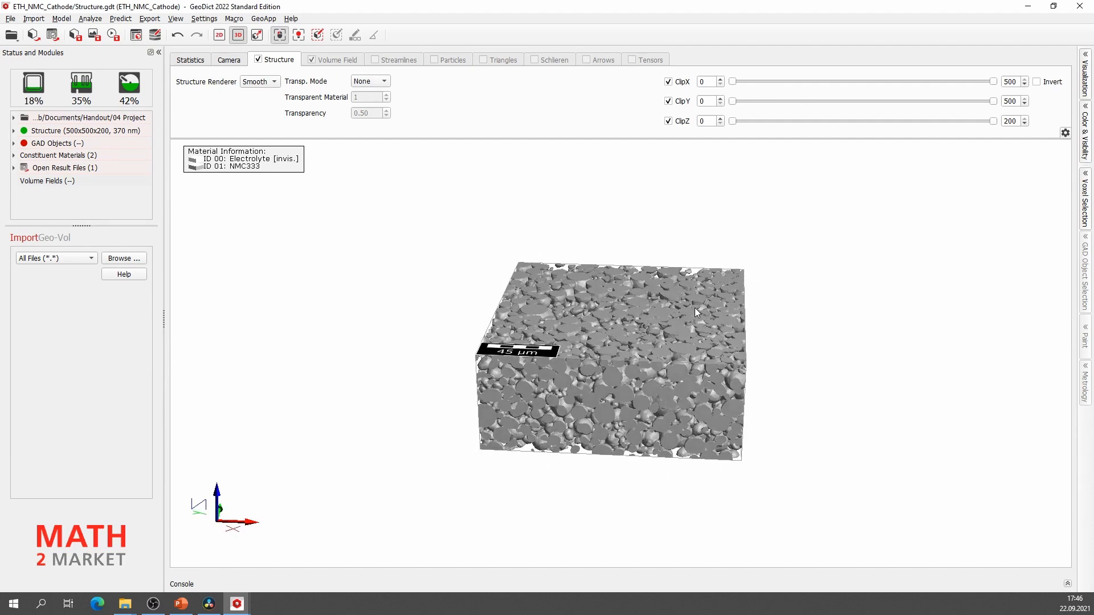
{"action": "mouse_move", "coordinate": [697, 306]}
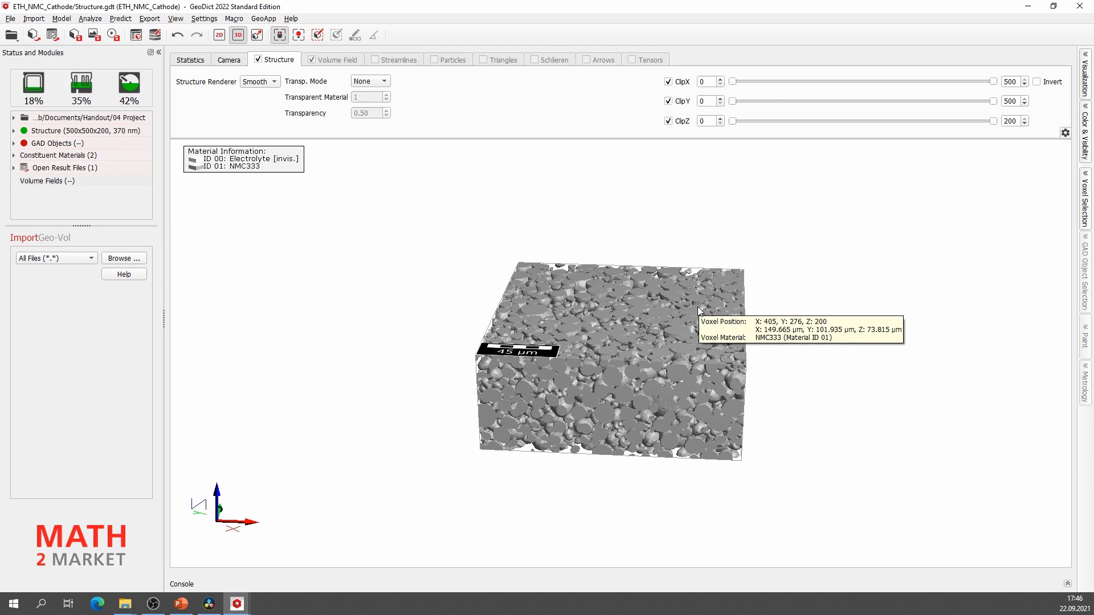
{"action": "left_click_drag", "start_coordinate": [653, 319], "coordinate": [644, 346]}
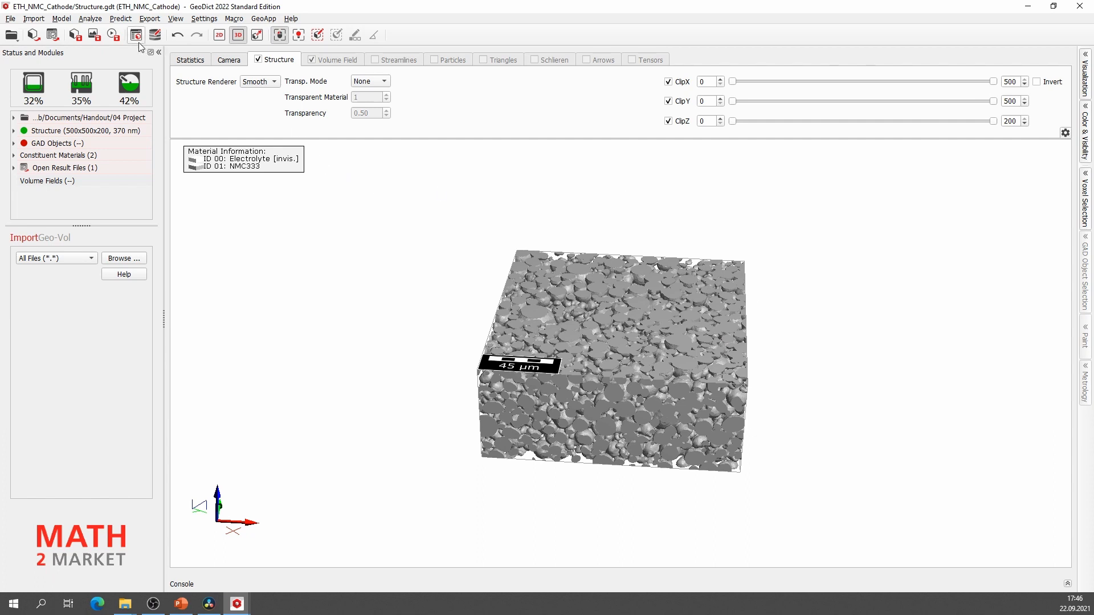
Set up GrainFind's Identify Binder (AI) analysis and accept its binder identification options for the current structure
{"action": "left_click", "coordinate": [61, 19]}
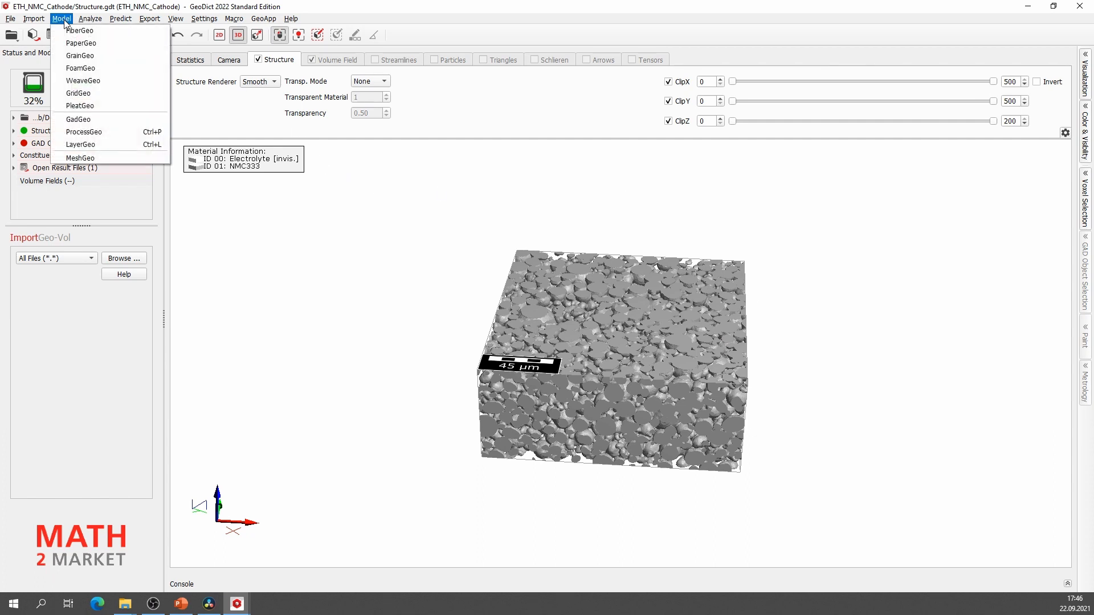
{"action": "mouse_move", "coordinate": [89, 19]}
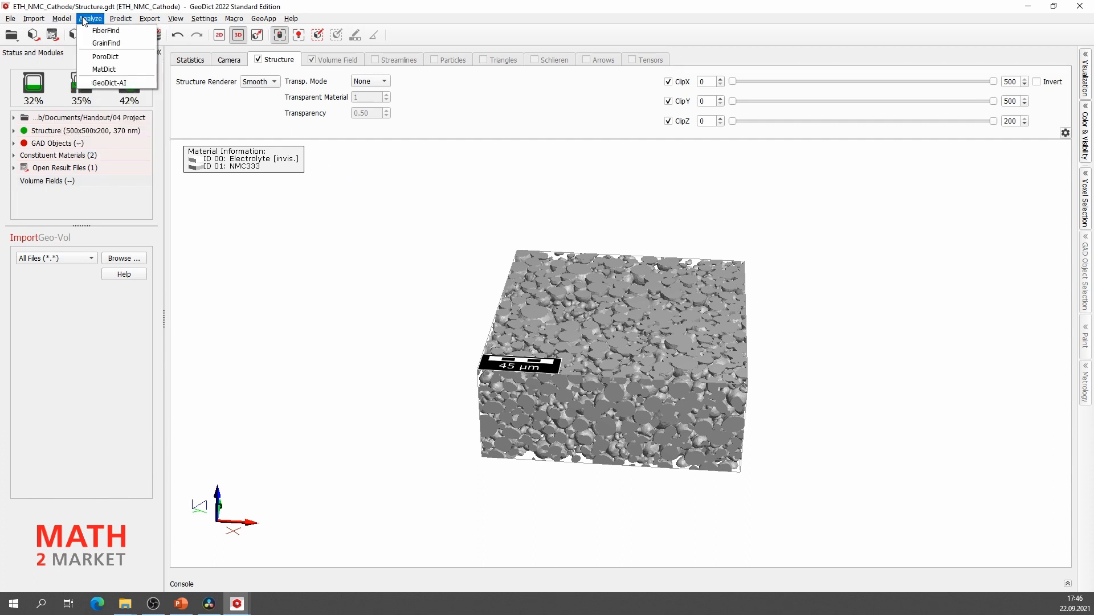
{"action": "left_click", "coordinate": [97, 44]}
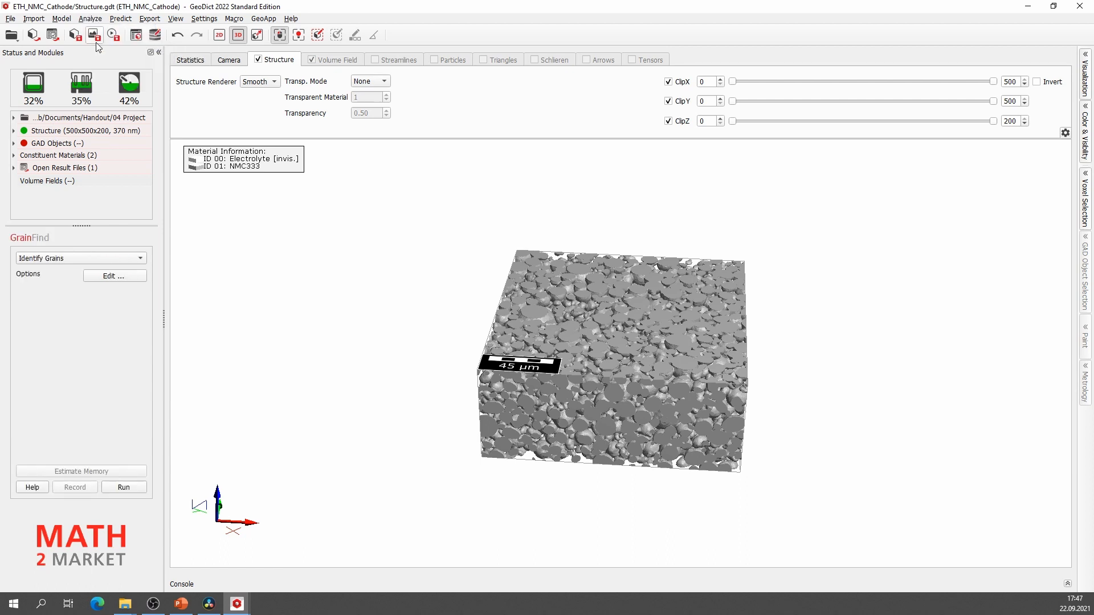
{"action": "left_click", "coordinate": [38, 261]}
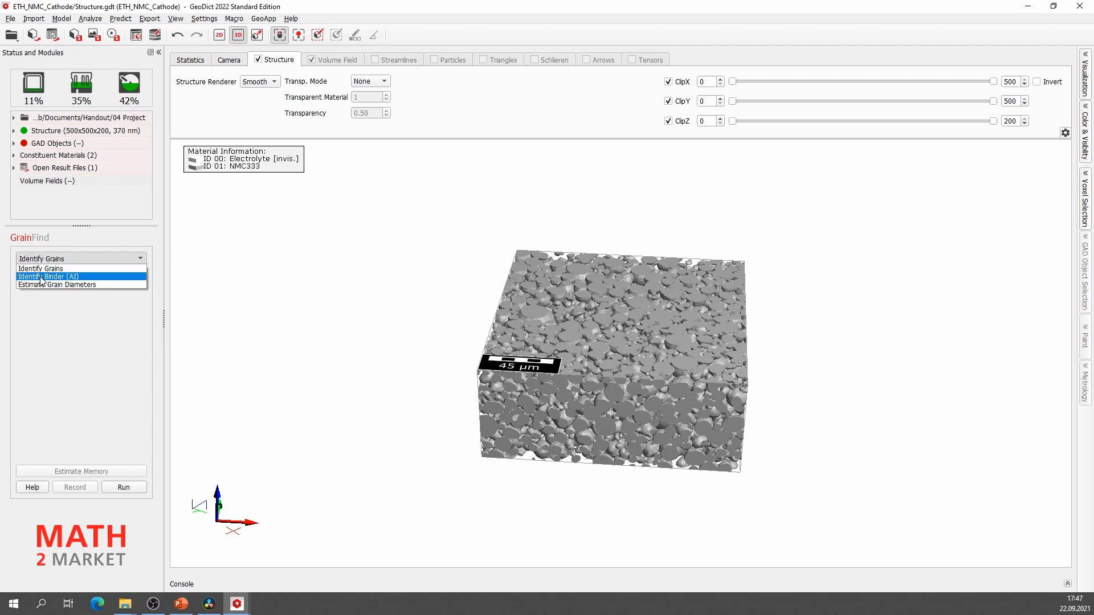
{"action": "left_click", "coordinate": [41, 278]}
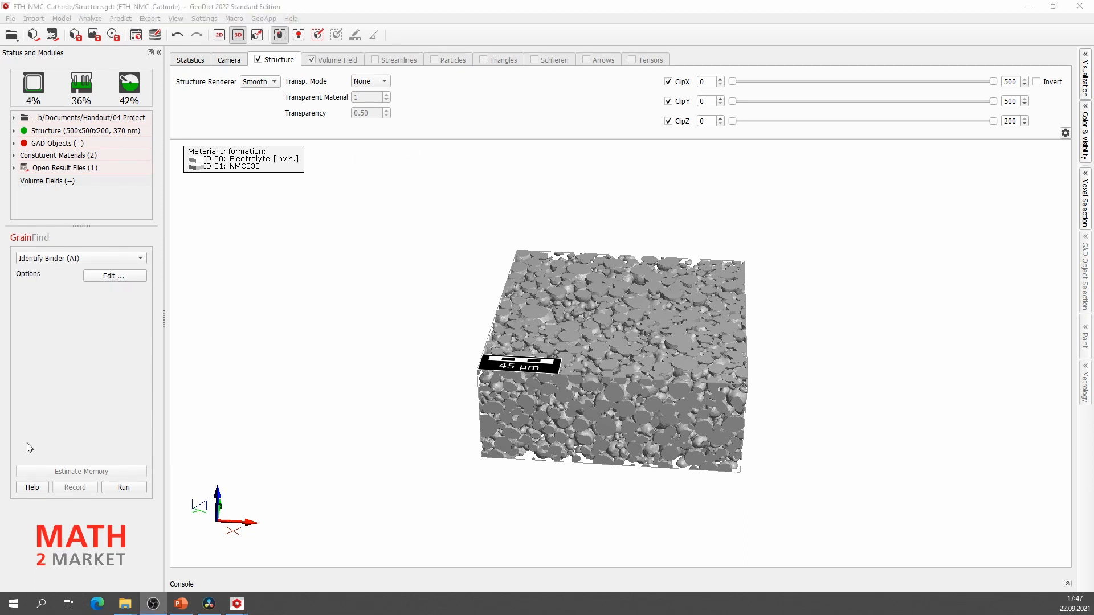
{"action": "left_click", "coordinate": [113, 278]}
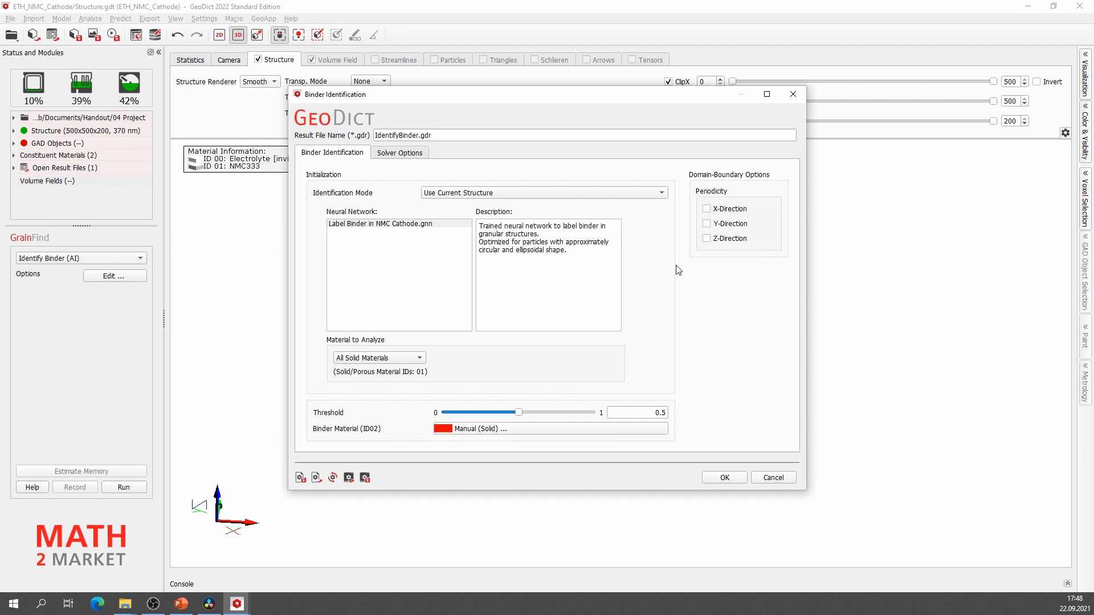
{"action": "left_click", "coordinate": [722, 478]}
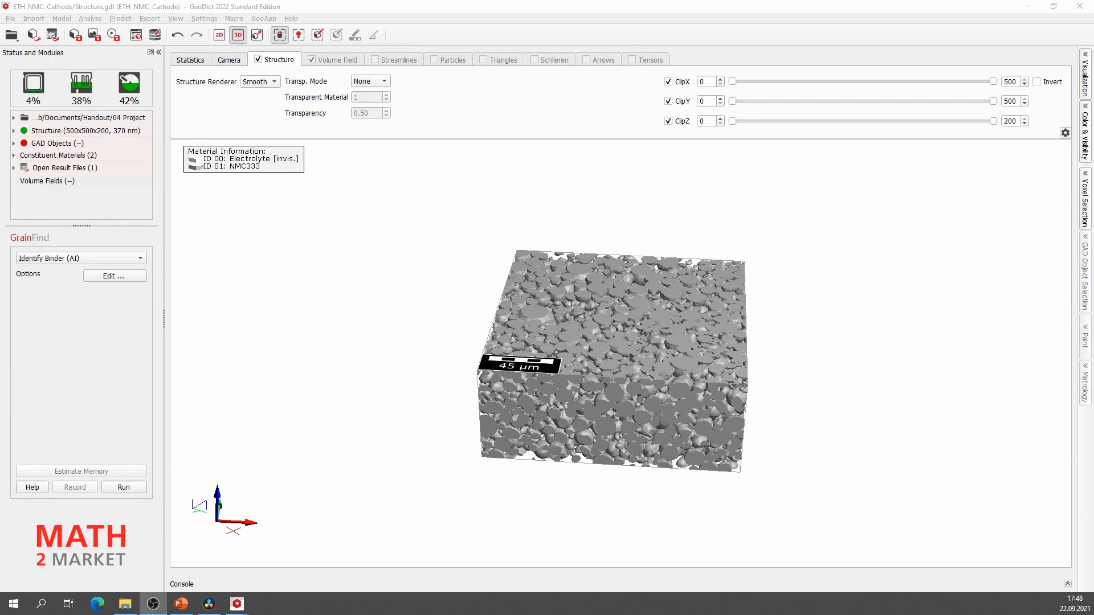
Switch to File Explorer, load the IdentifyBinder result file from Handout's 02 Analysis folder into GeoDict and minimise the folder window
{"action": "left_click", "coordinate": [125, 604]}
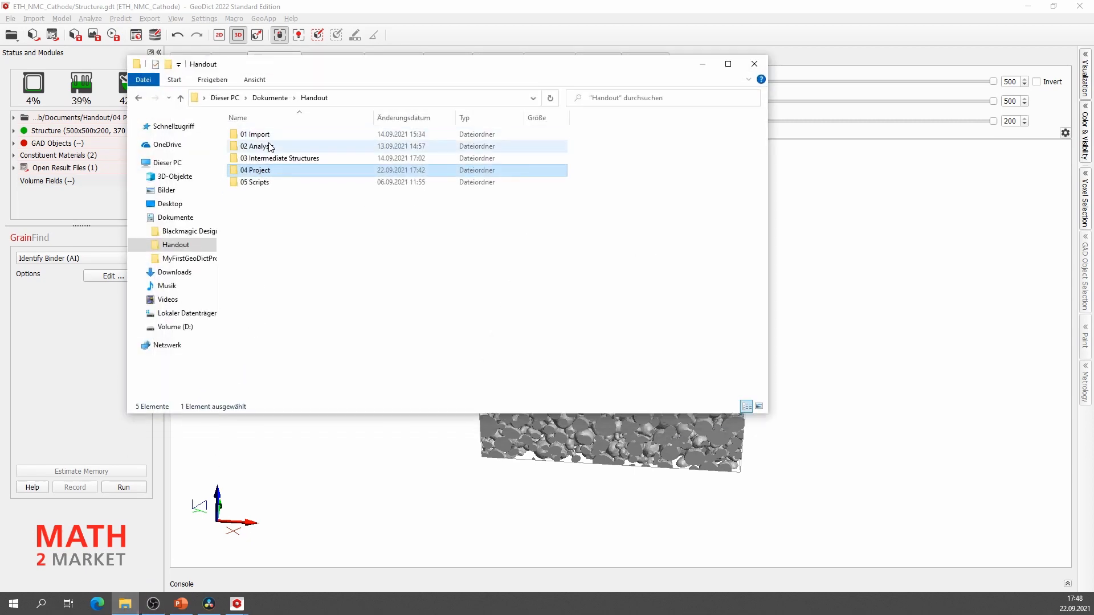
{"action": "double_click", "coordinate": [271, 146]}
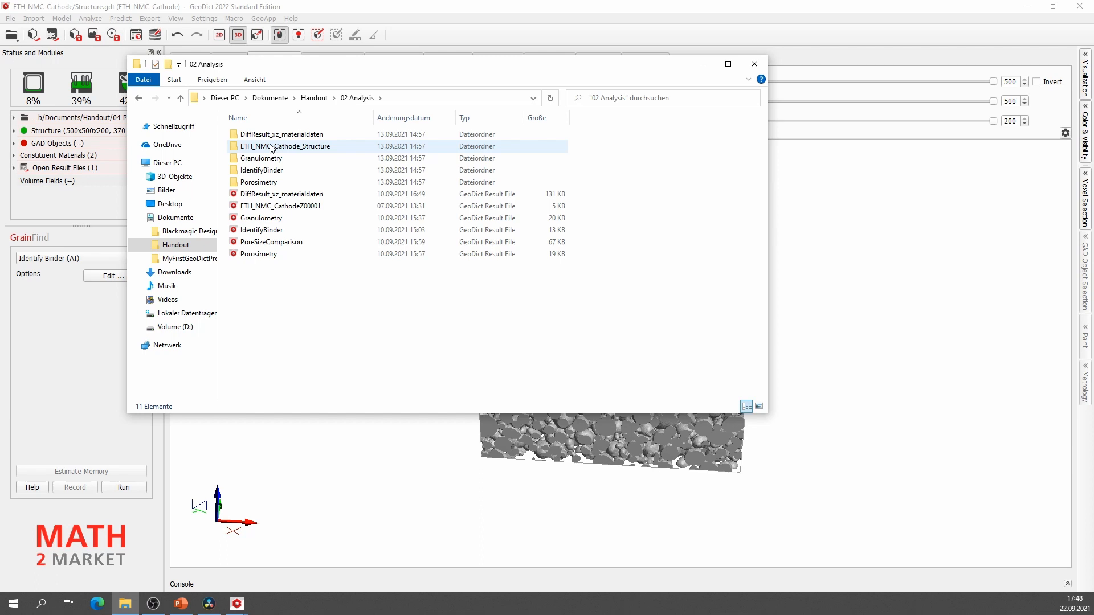
{"action": "left_click", "coordinate": [251, 235]}
{"action": "left_click_drag", "start_coordinate": [250, 236], "coordinate": [843, 227]}
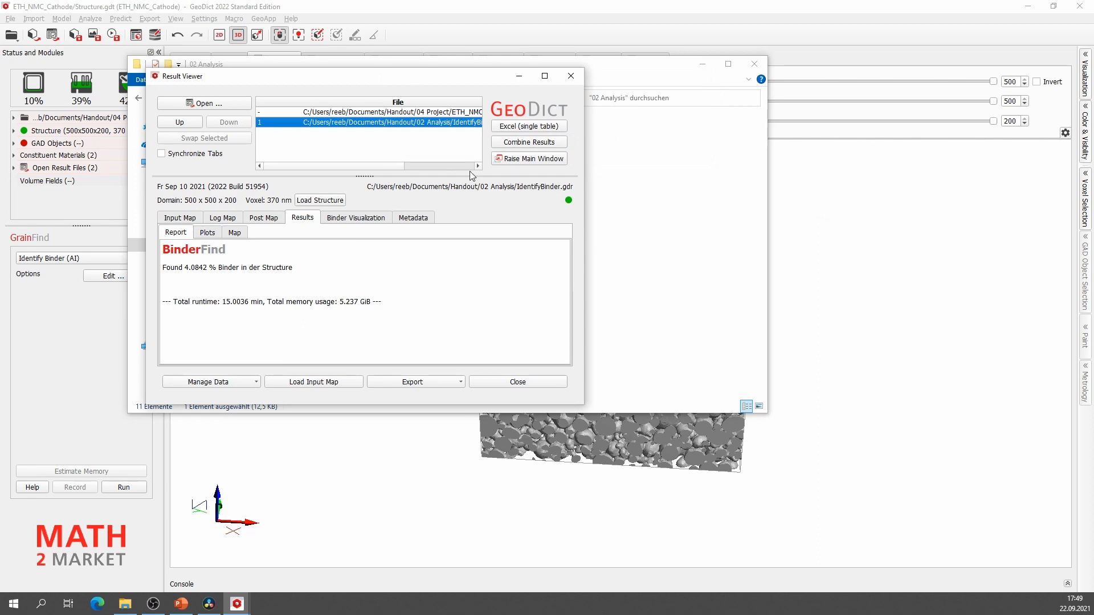
{"action": "left_click", "coordinate": [703, 64]}
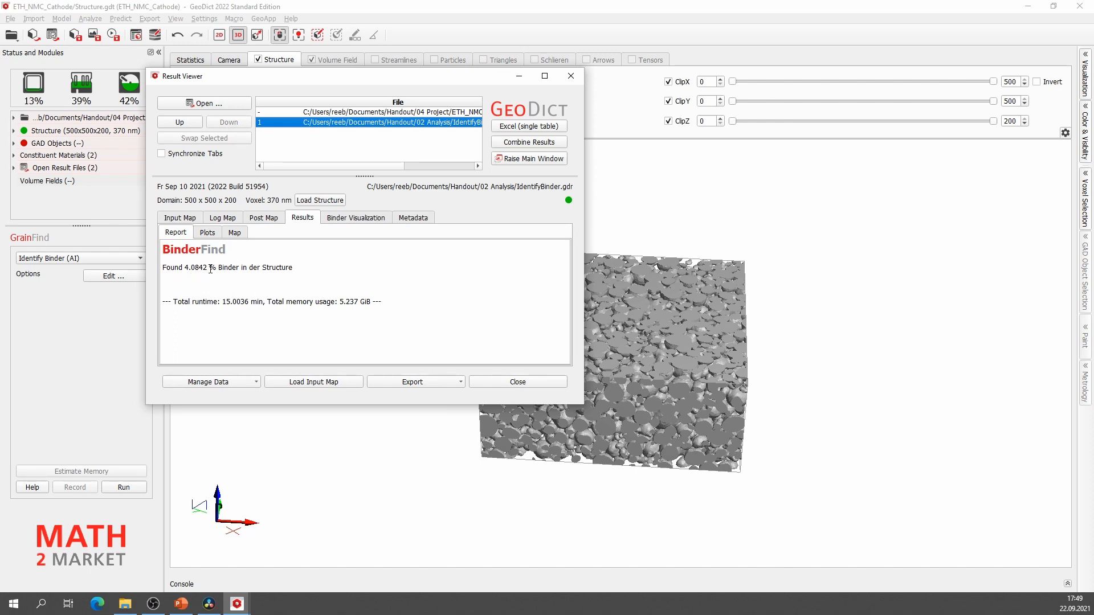
Review the binder distribution plot, then load the structure with binder (*.gdt) and inspect it in 3D
{"action": "left_click", "coordinate": [207, 233]}
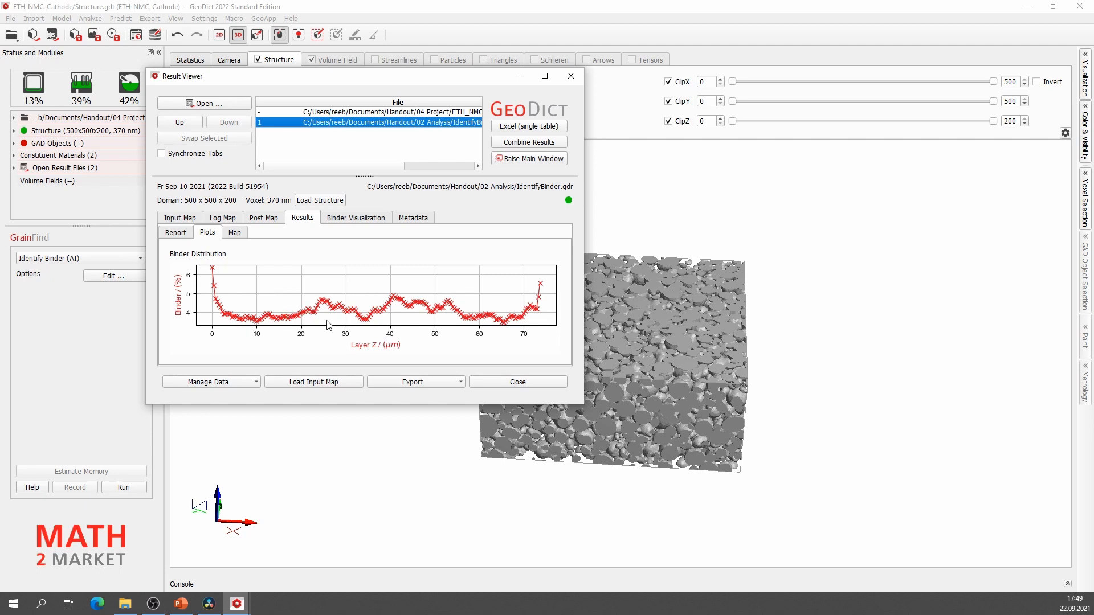
{"action": "left_click", "coordinate": [352, 222]}
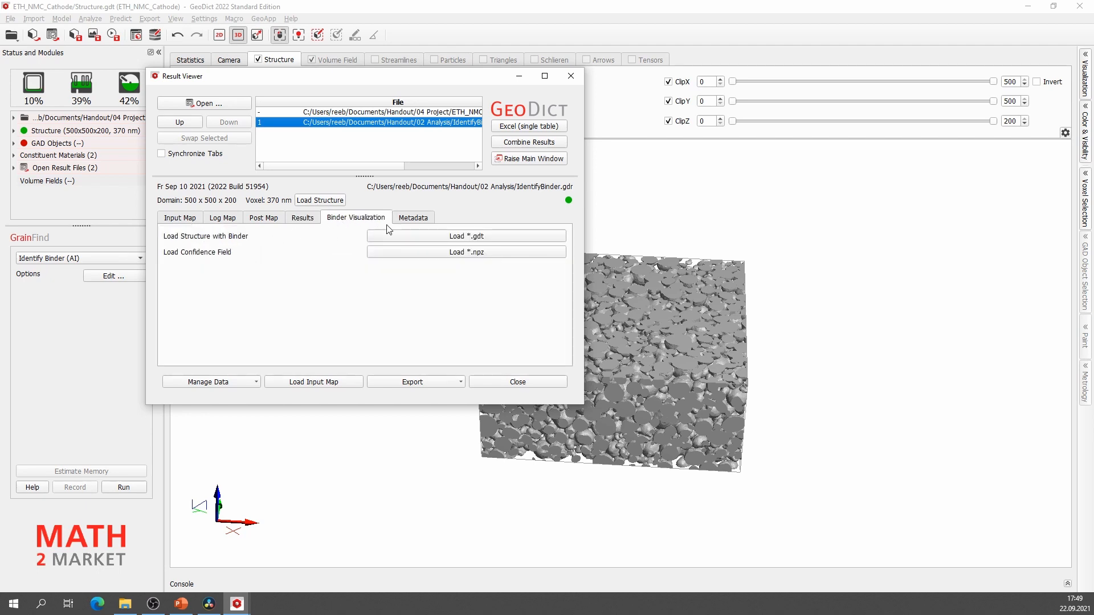
{"action": "left_click", "coordinate": [437, 236]}
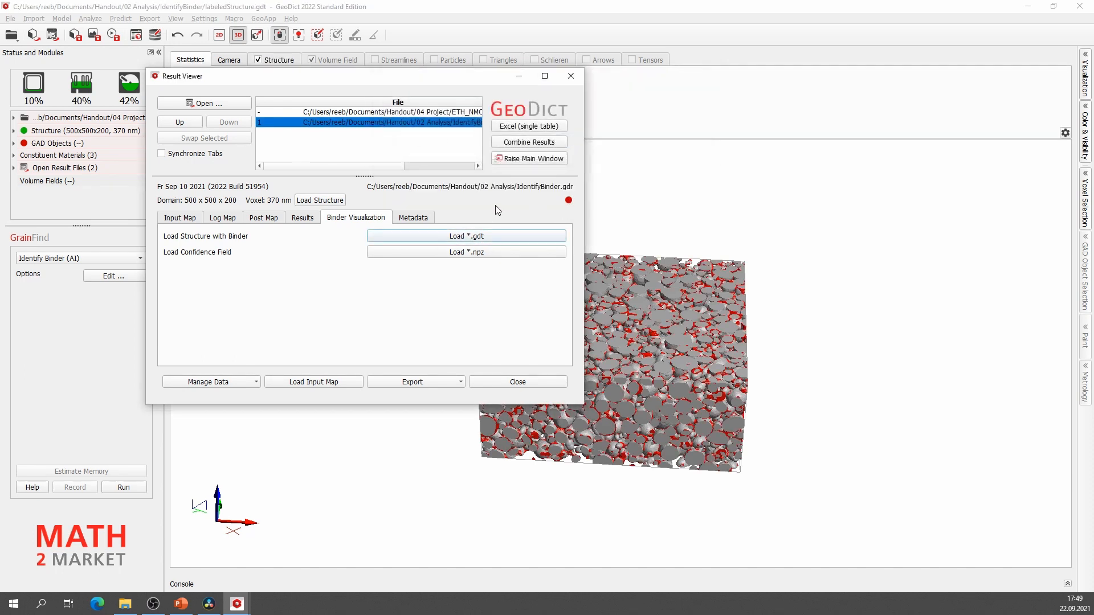
{"action": "left_click", "coordinate": [641, 359]}
{"action": "left_click_drag", "start_coordinate": [651, 375], "coordinate": [593, 395]}
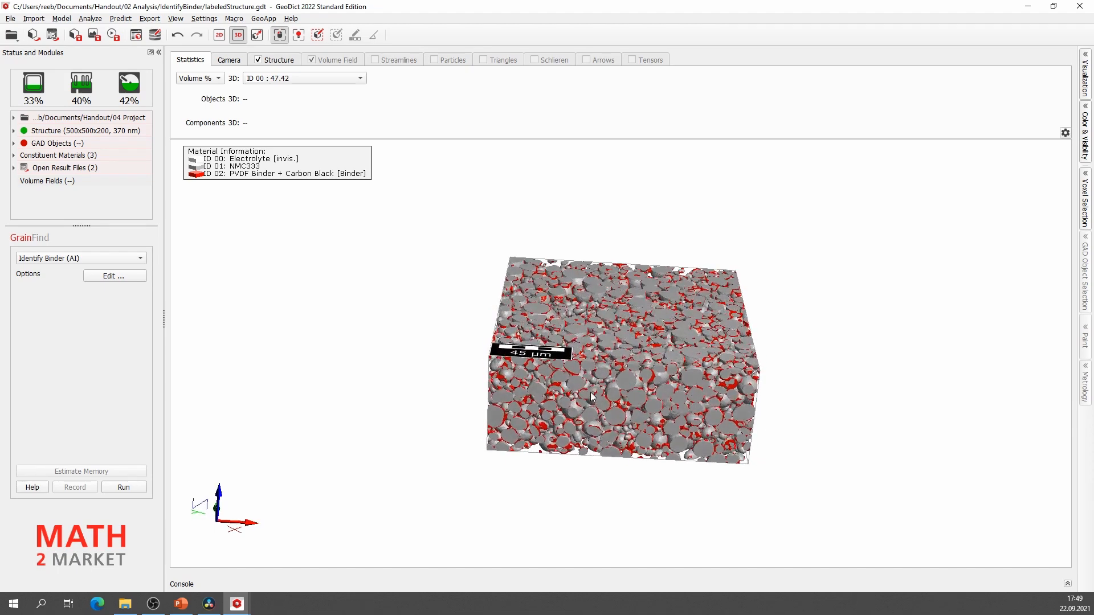
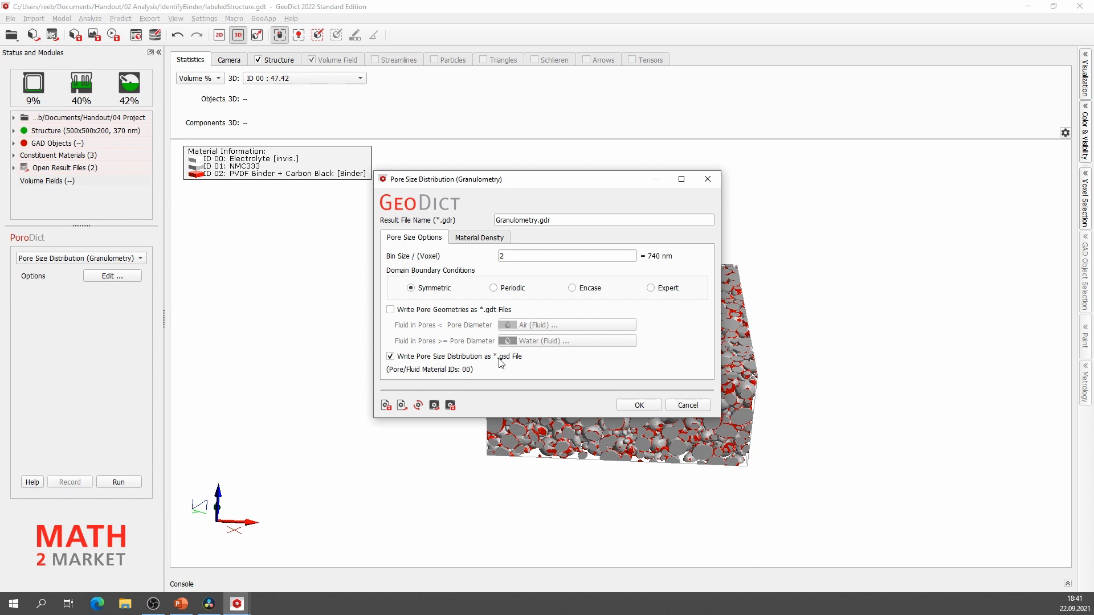
Accept the Granulometry options with bin size 2 and symmetric boundaries, run the pore size distribution and enlarge its result window
{"action": "left_click", "coordinate": [637, 405]}
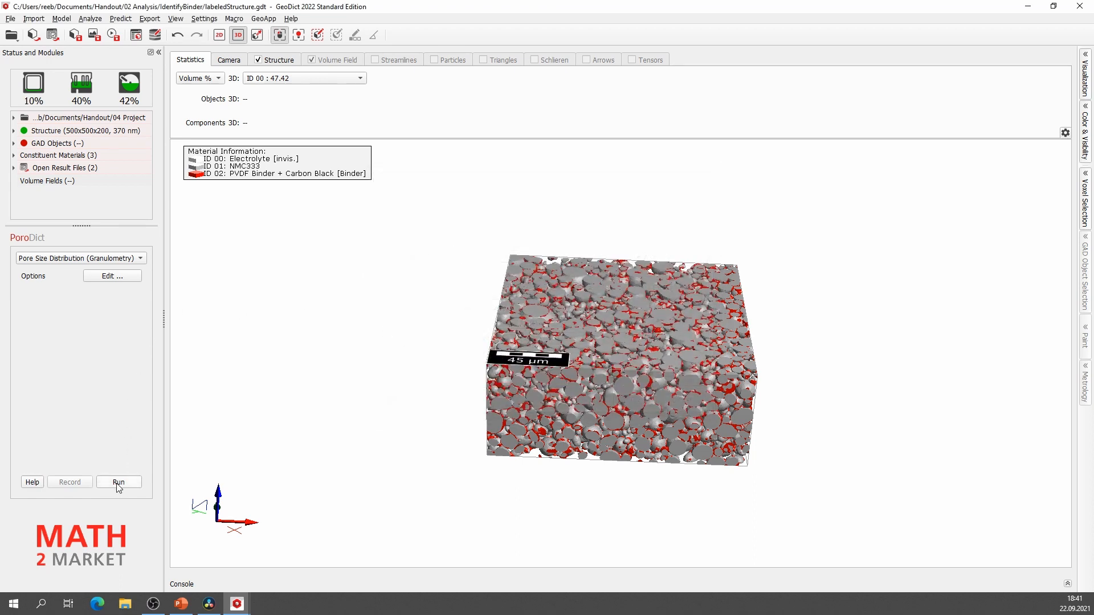
{"action": "left_click", "coordinate": [118, 482]}
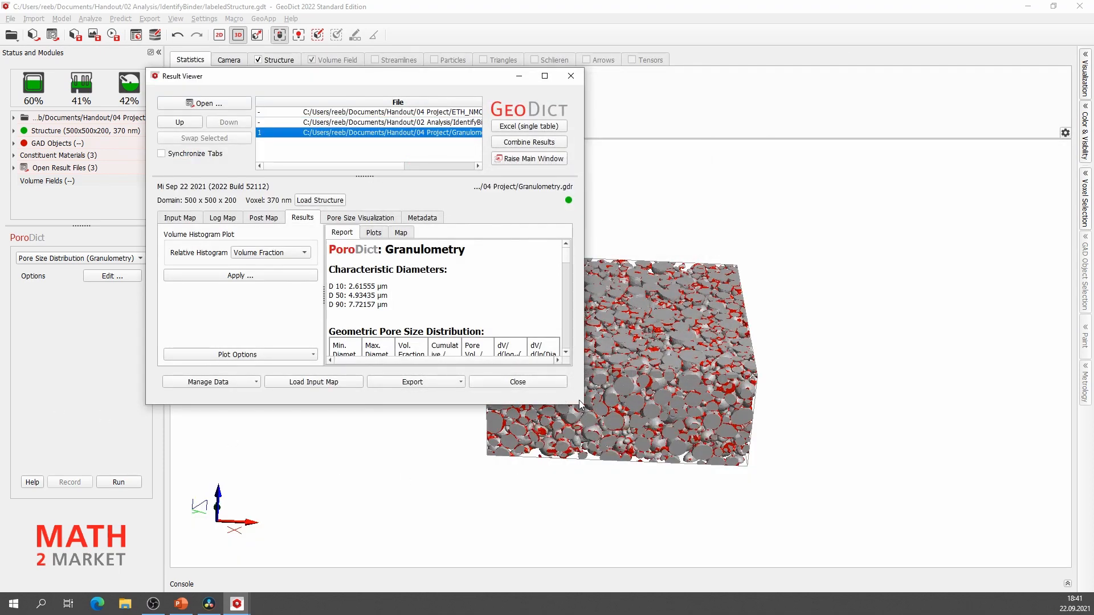
{"action": "left_click_drag", "start_coordinate": [580, 405], "coordinate": [738, 516]}
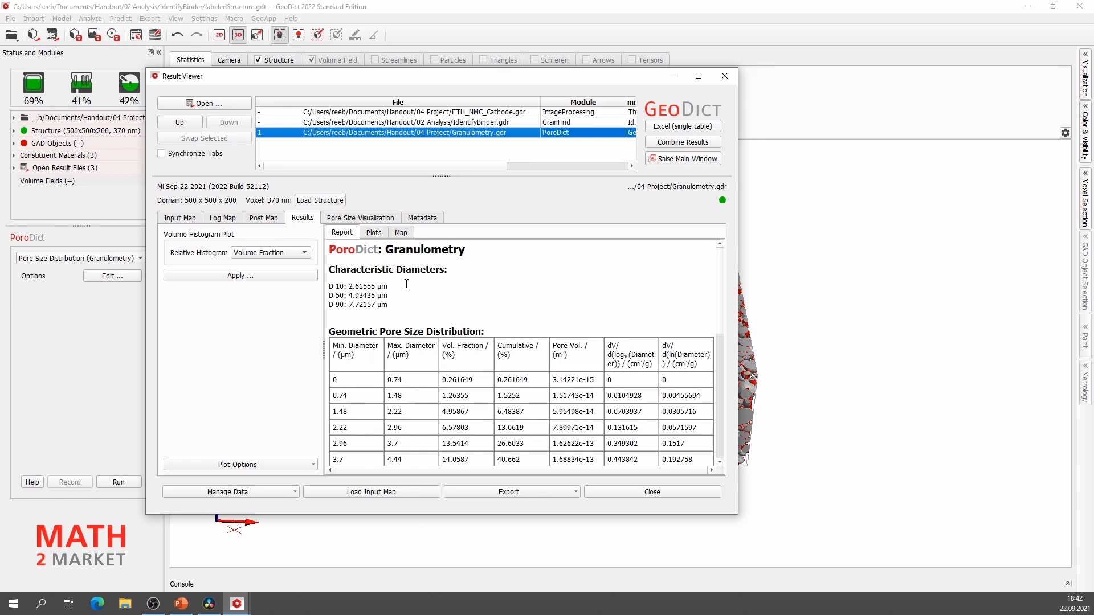
Review the Granulometry plots and result map, then load the Diameter volume field from its pore size distribution file (*.gsd)
{"action": "left_click", "coordinate": [374, 233]}
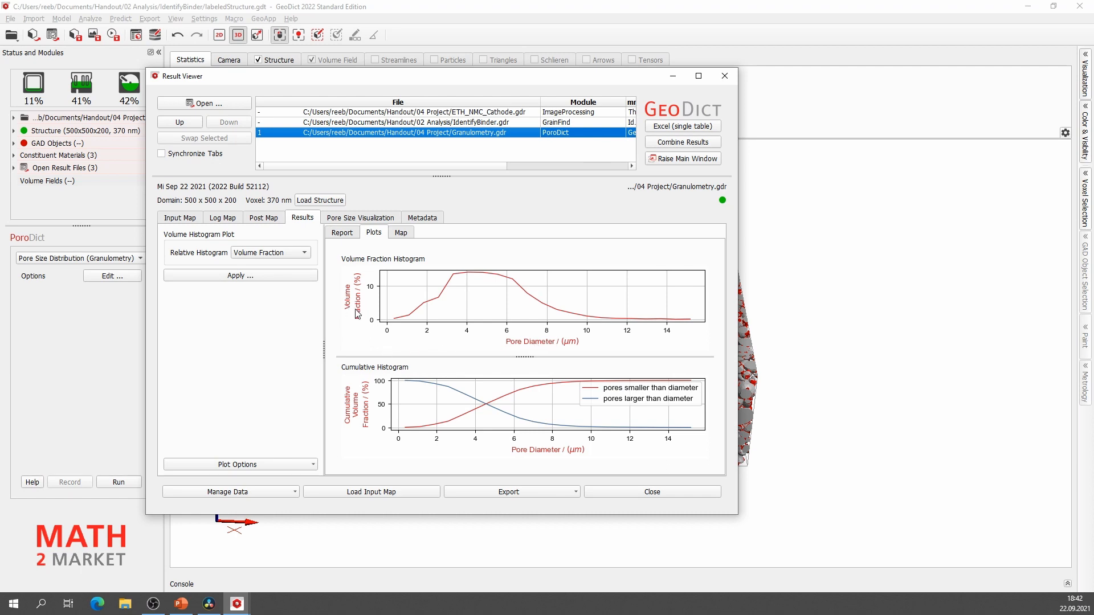
{"action": "left_click", "coordinate": [405, 235]}
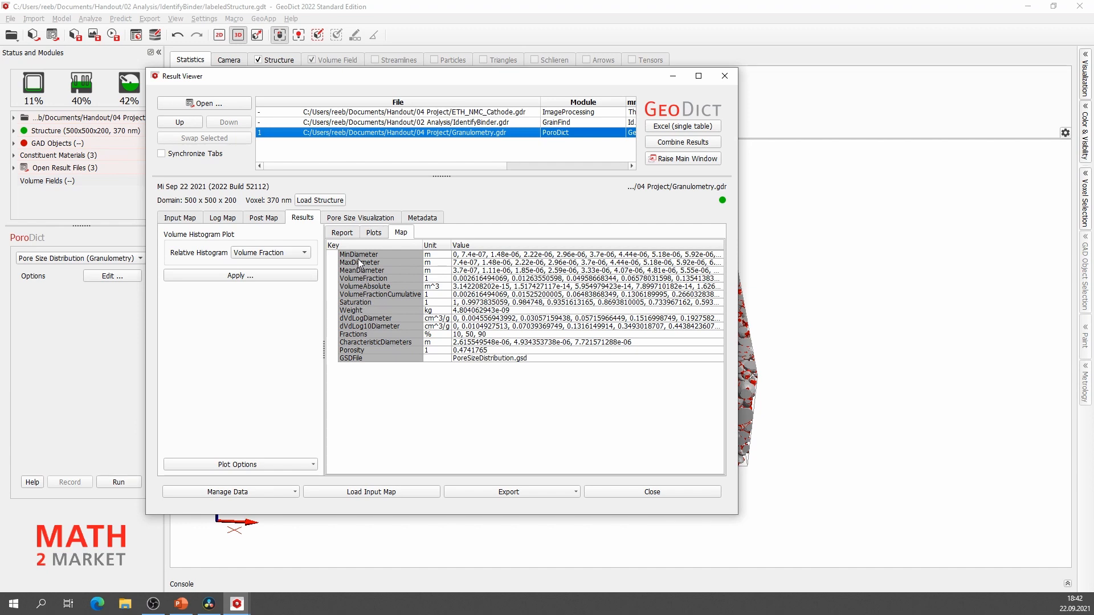
{"action": "left_click", "coordinate": [345, 219]}
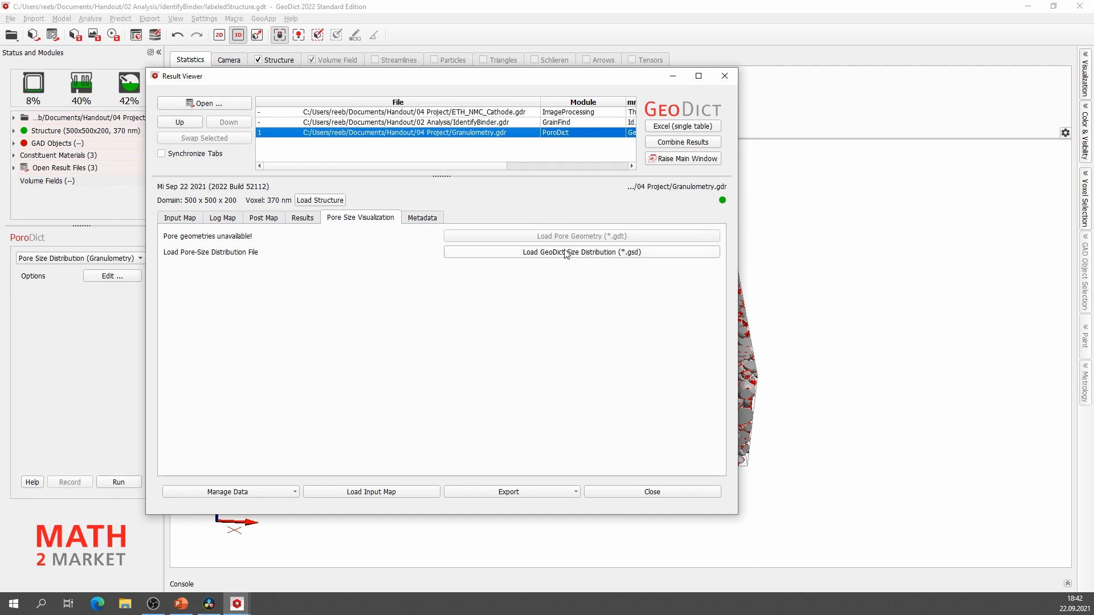
{"action": "left_click", "coordinate": [598, 257]}
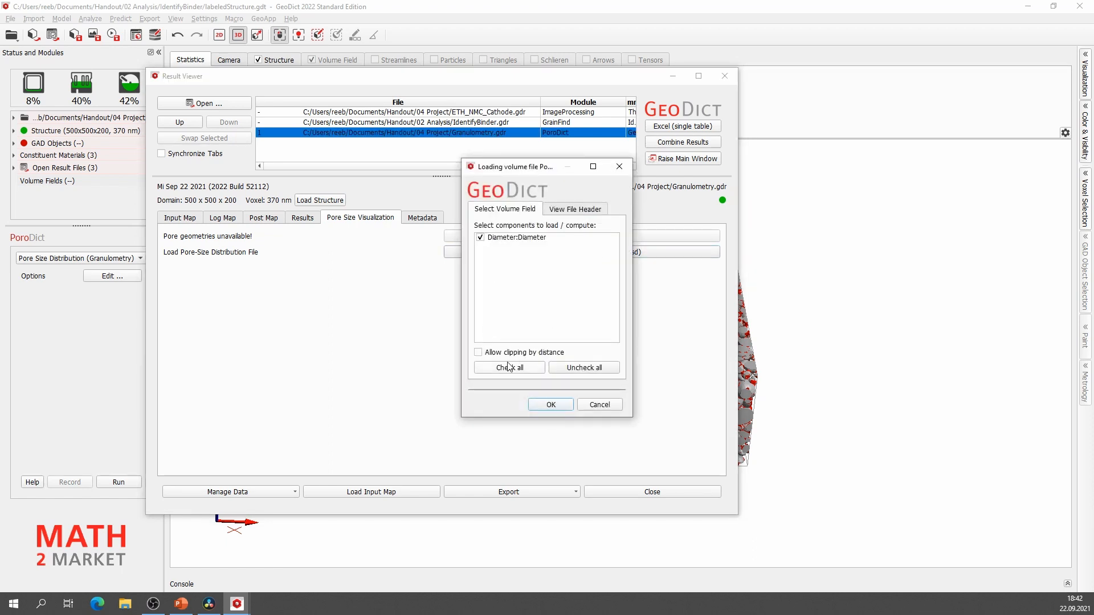
{"action": "left_click", "coordinate": [550, 404]}
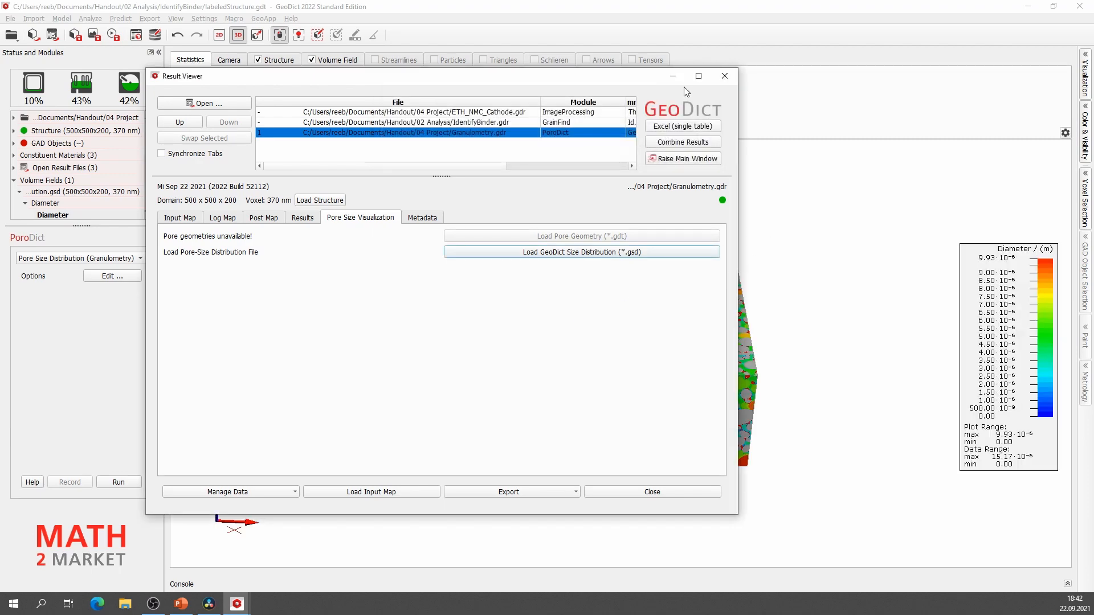
Hide the structure in the 3D view and threshold the volume field to pore diameters >= 7.73670e-06
{"action": "left_click", "coordinate": [672, 76]}
{"action": "left_click_drag", "start_coordinate": [507, 323], "coordinate": [535, 415]}
{"action": "left_click_drag", "start_coordinate": [592, 315], "coordinate": [593, 276]}
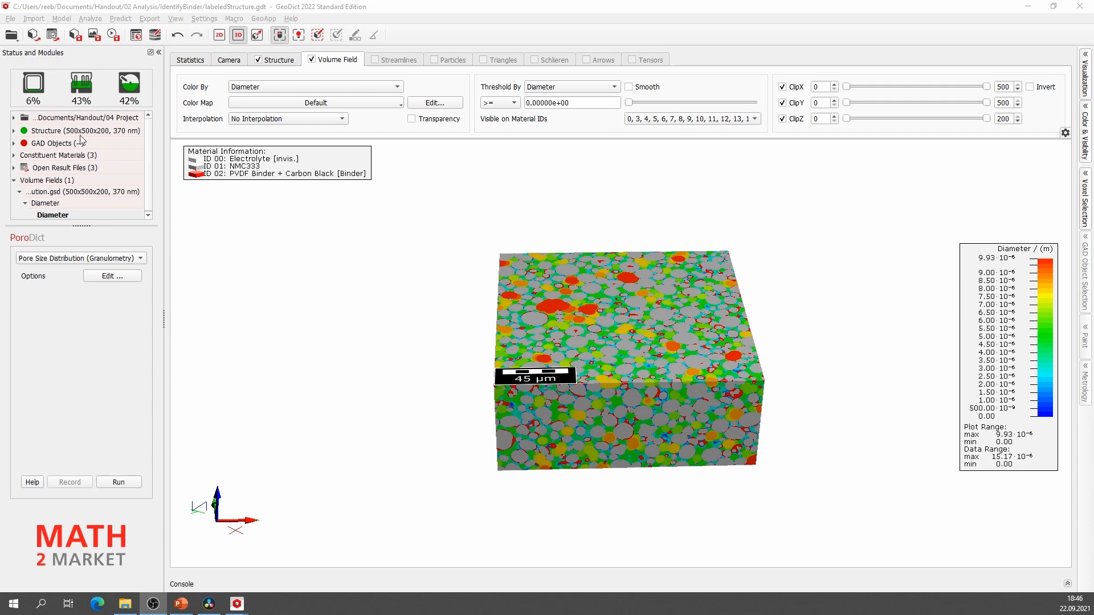
{"action": "left_click", "coordinate": [258, 61]}
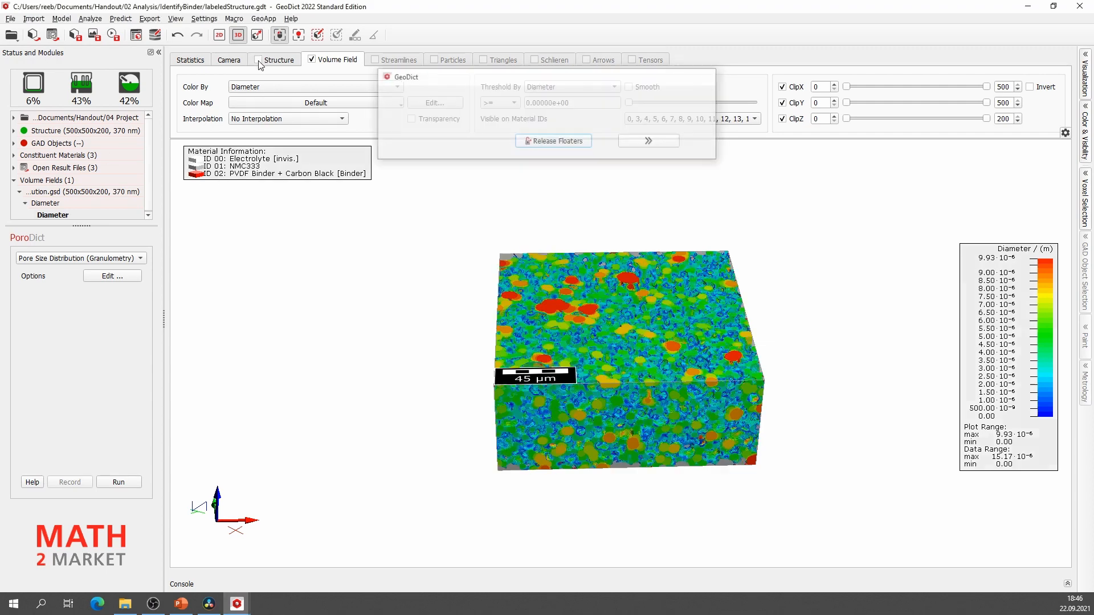
{"action": "left_click", "coordinate": [655, 120]}
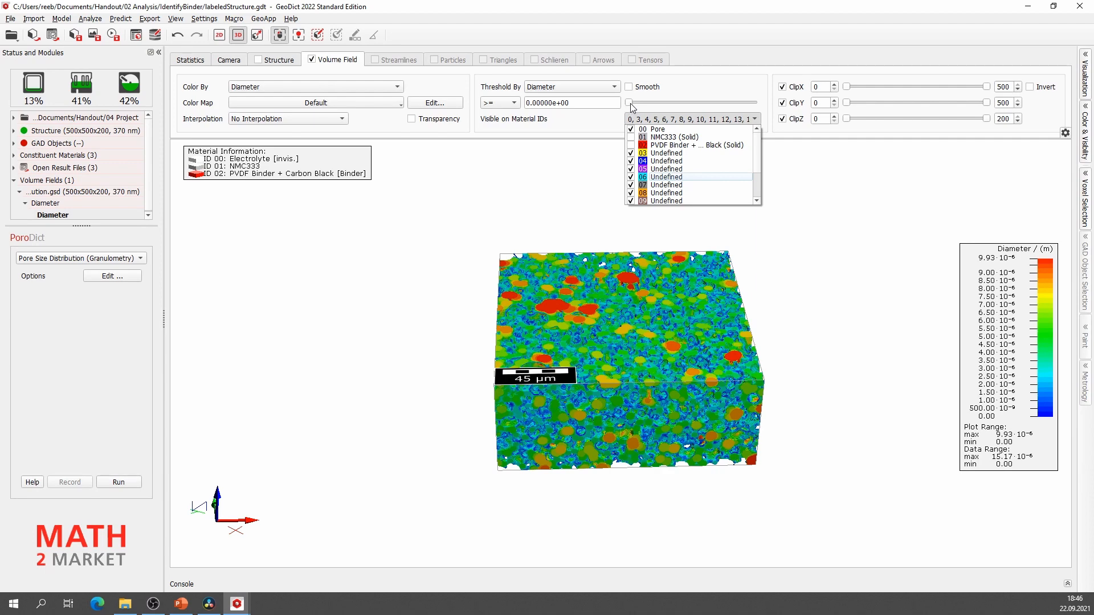
{"action": "left_click_drag", "start_coordinate": [630, 103], "coordinate": [692, 103]}
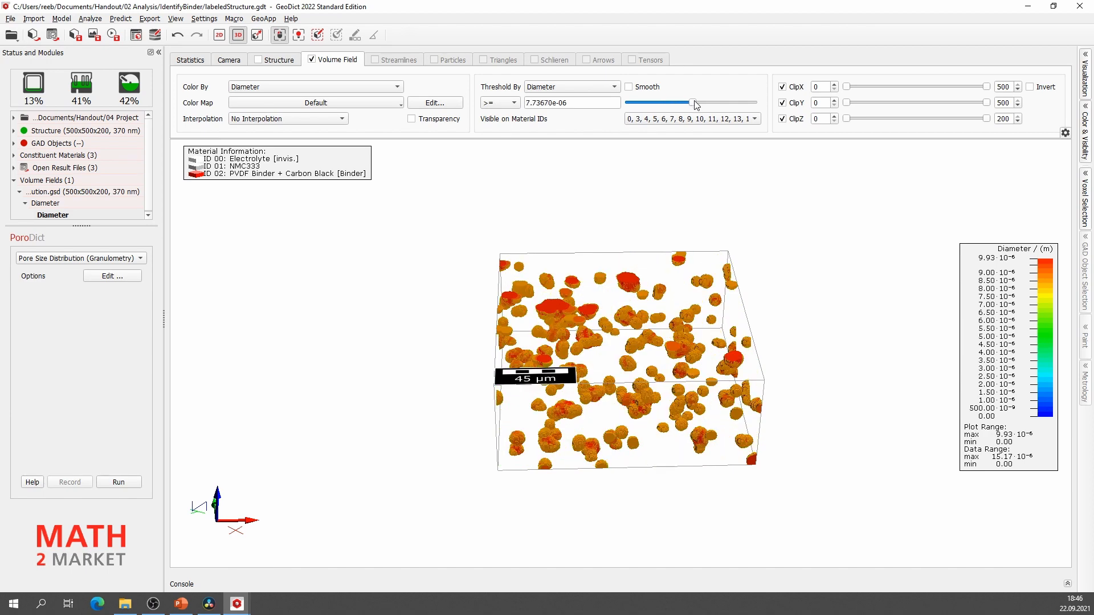
{"action": "mouse_move", "coordinate": [638, 277]}
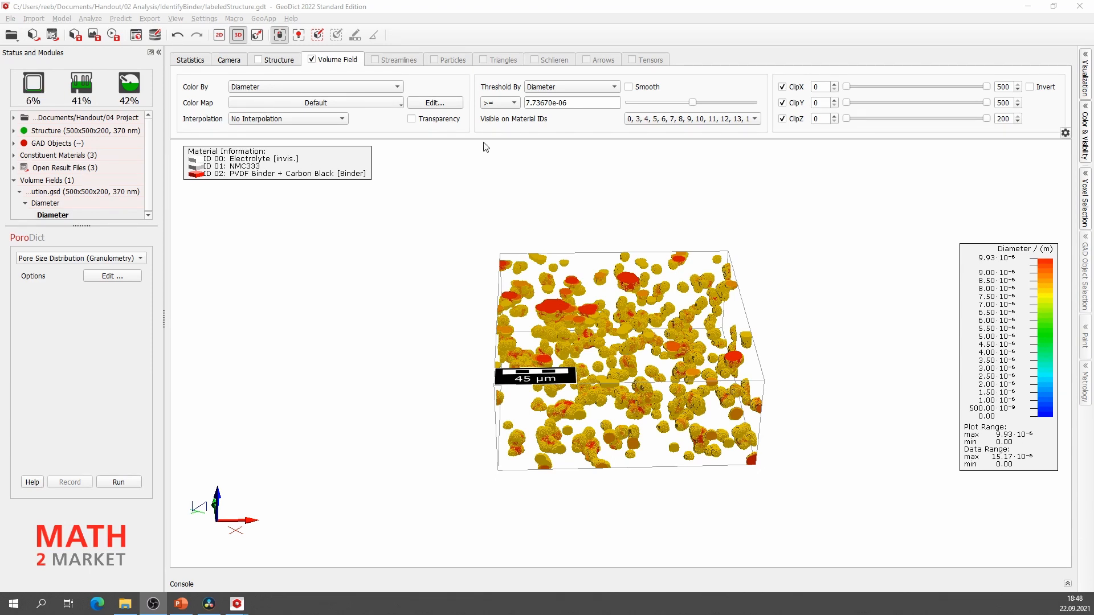
Hide the pore diameter volume field and display the cathode structure again
{"action": "left_click", "coordinate": [312, 60]}
{"action": "left_click", "coordinate": [260, 61]}
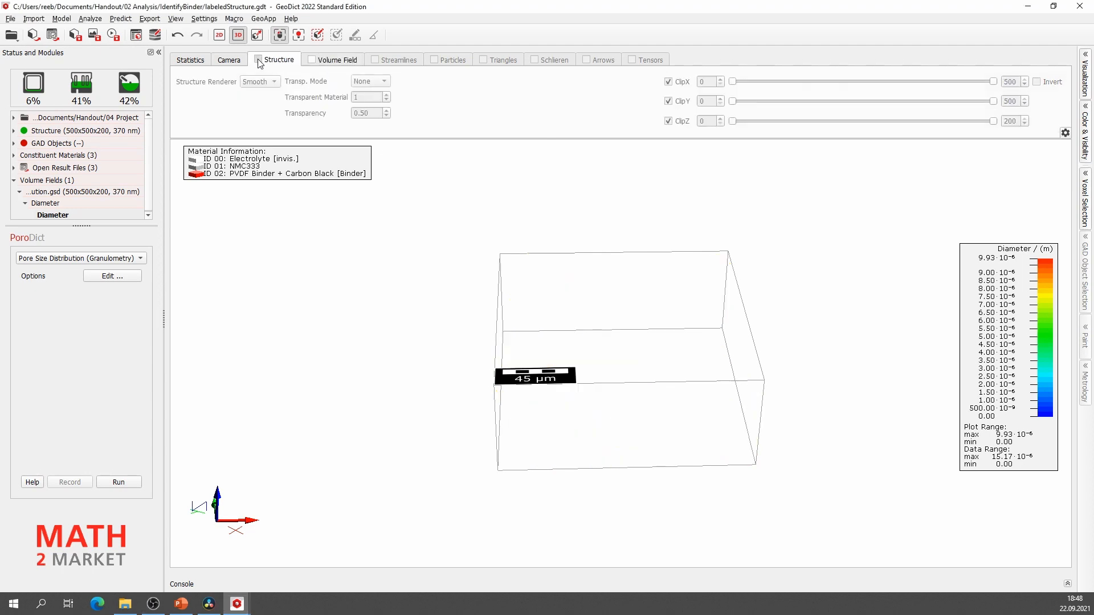
{"action": "left_click", "coordinate": [258, 60]}
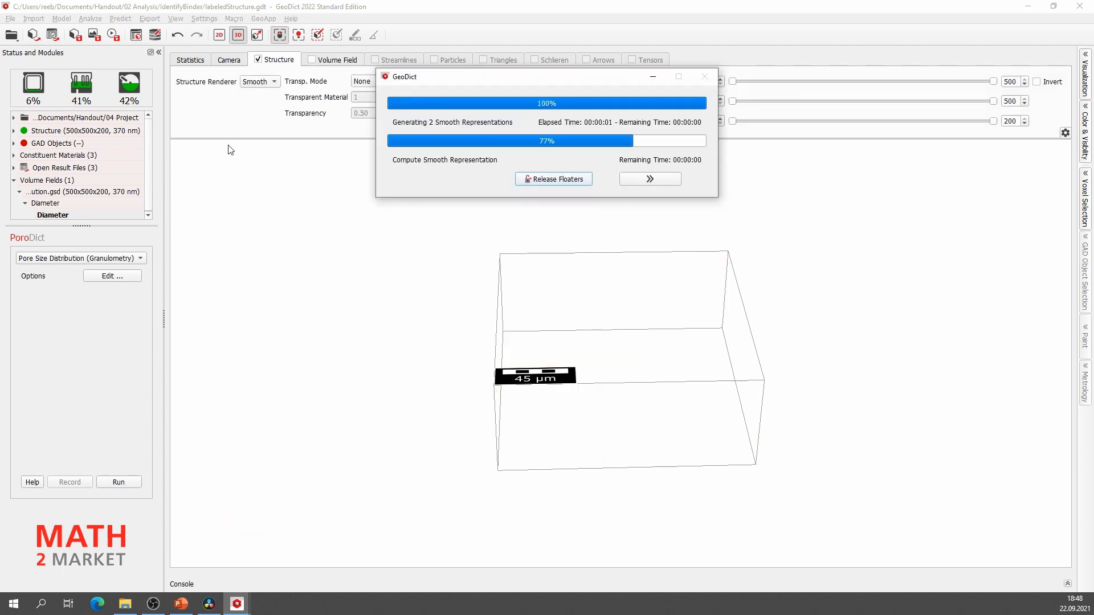
Set up Pore Size Distribution (Porosimetry) with bin size 2, Z- intrusion and *.gsd output, check the material densities, and run it
{"action": "left_click", "coordinate": [96, 261]}
{"action": "left_click", "coordinate": [101, 278]}
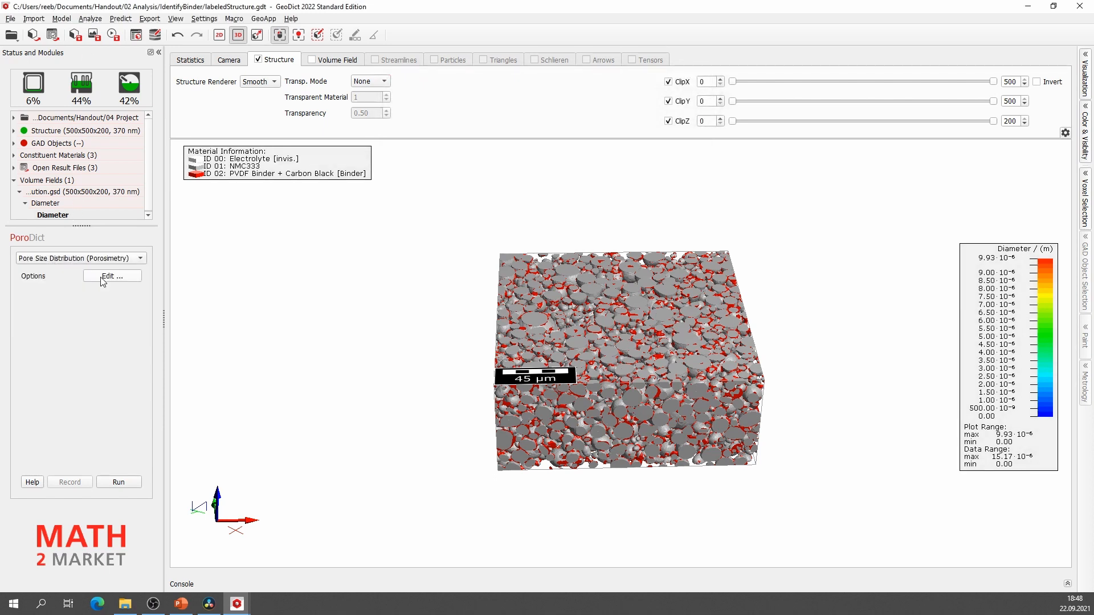
{"action": "left_click", "coordinate": [102, 277]}
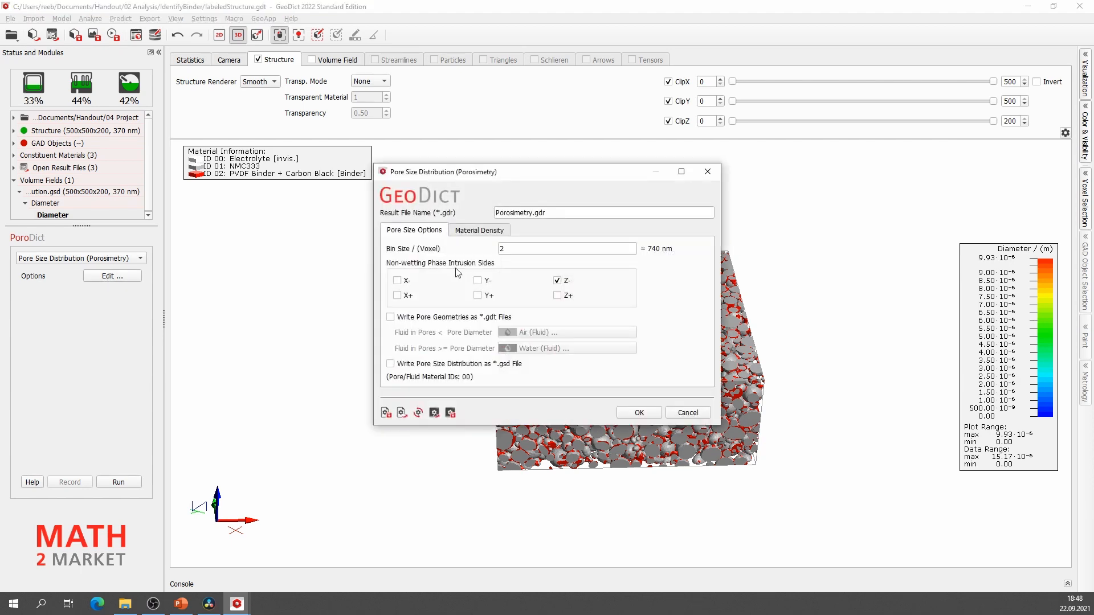
{"action": "left_click", "coordinate": [391, 364]}
{"action": "left_click", "coordinate": [479, 230]}
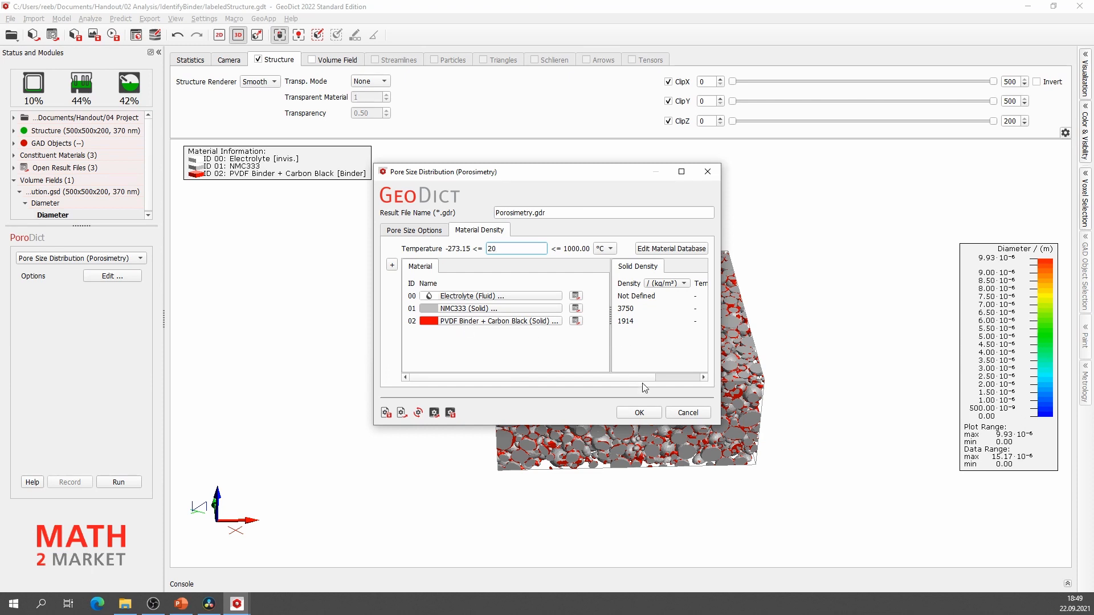
{"action": "left_click", "coordinate": [639, 411]}
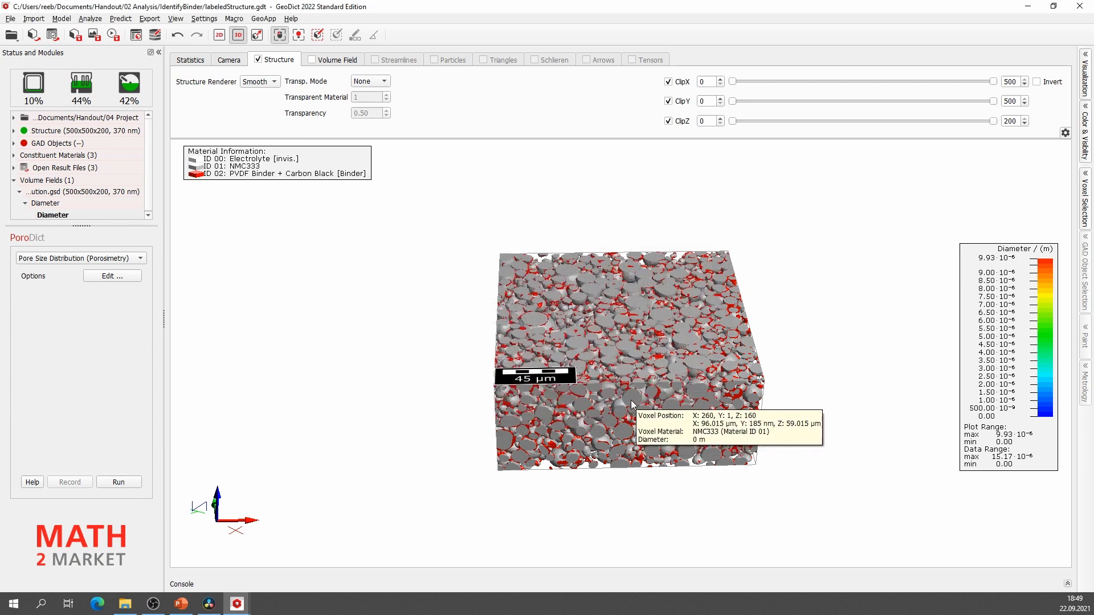
{"action": "left_click", "coordinate": [119, 483]}
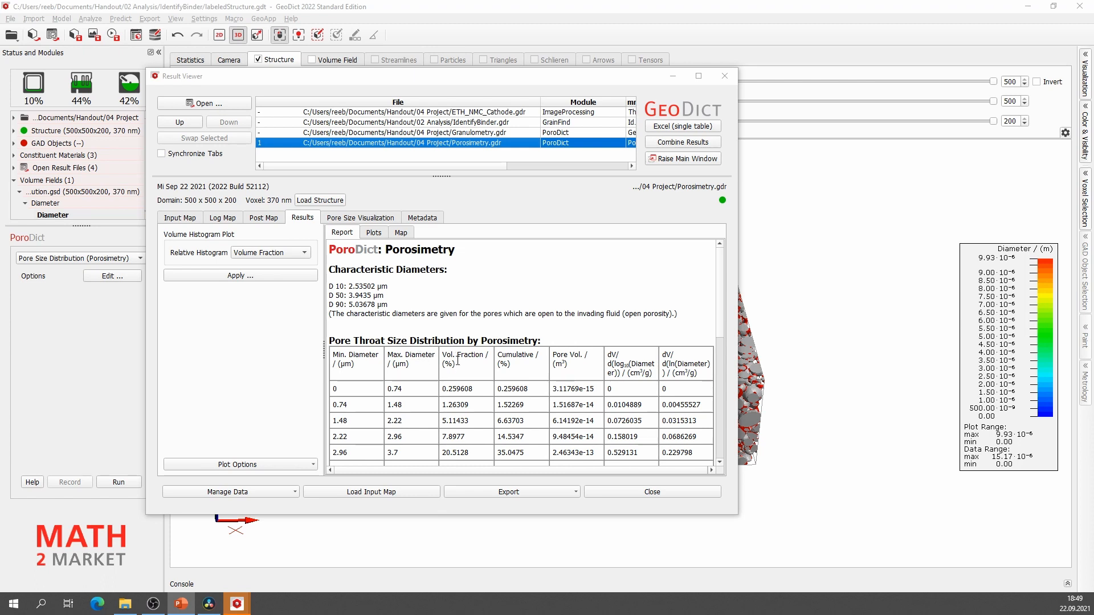
Review the Porosimetry plots and result map, then load the Diameter volume field from its size distribution file (*.gsd)
{"action": "left_click", "coordinate": [373, 232]}
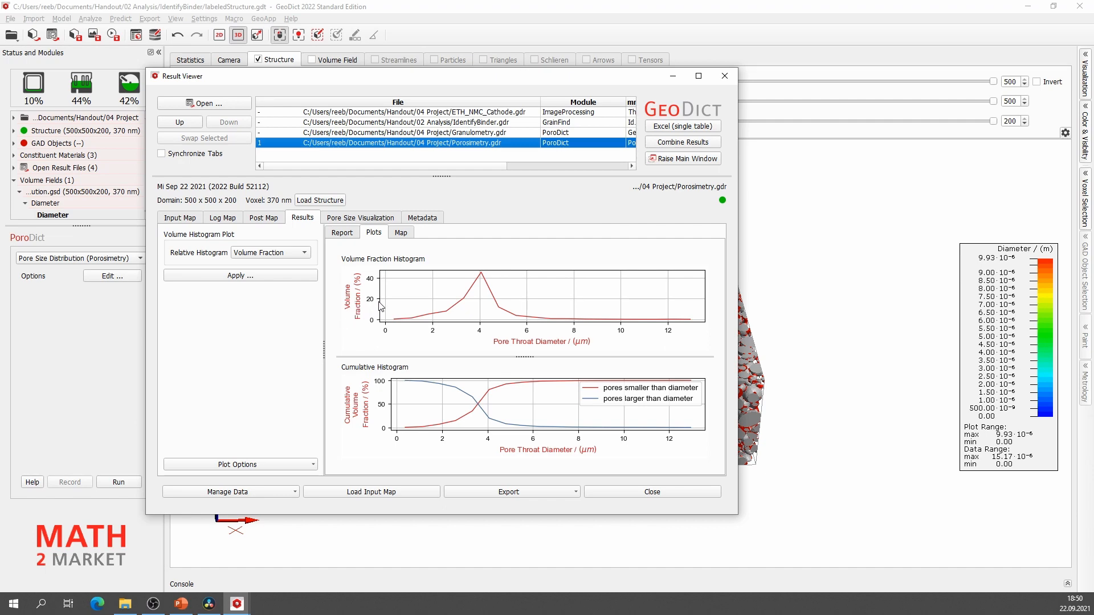
{"action": "left_click", "coordinate": [403, 235]}
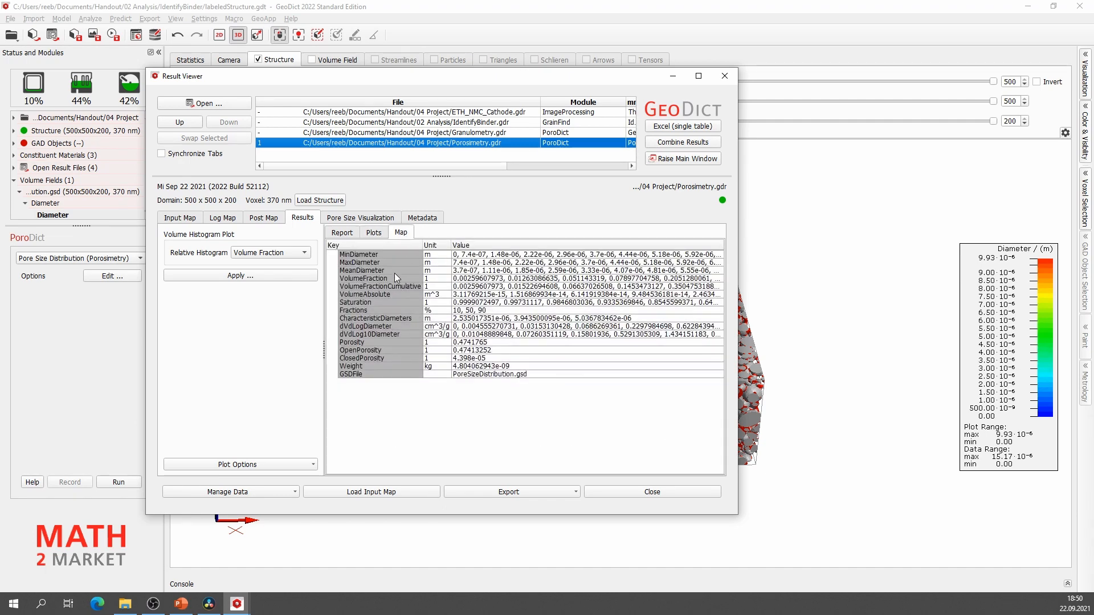
{"action": "left_click", "coordinate": [374, 221]}
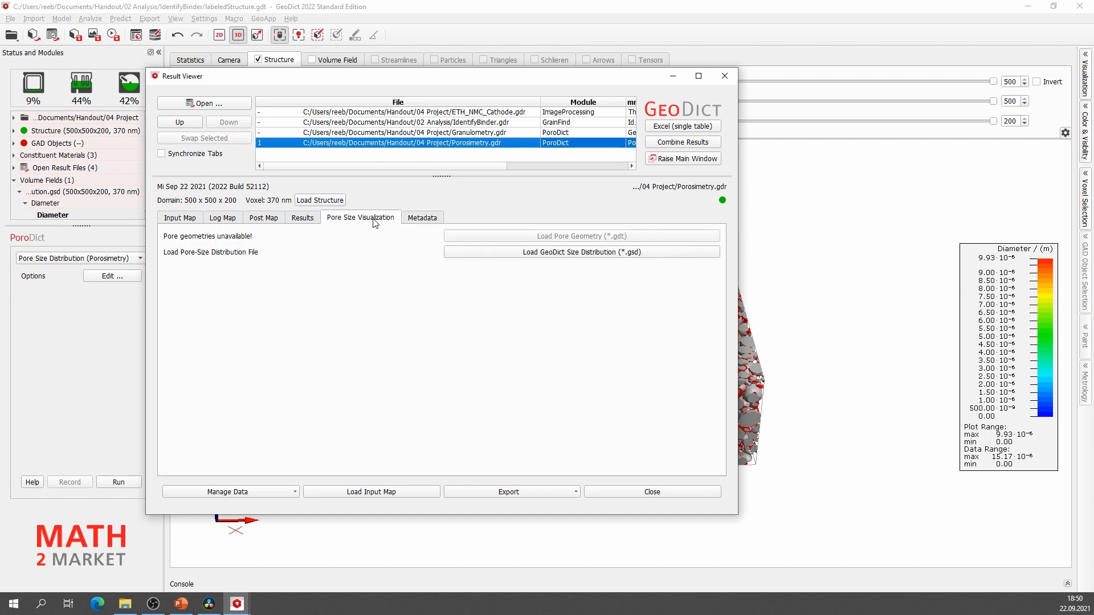
{"action": "left_click", "coordinate": [533, 257]}
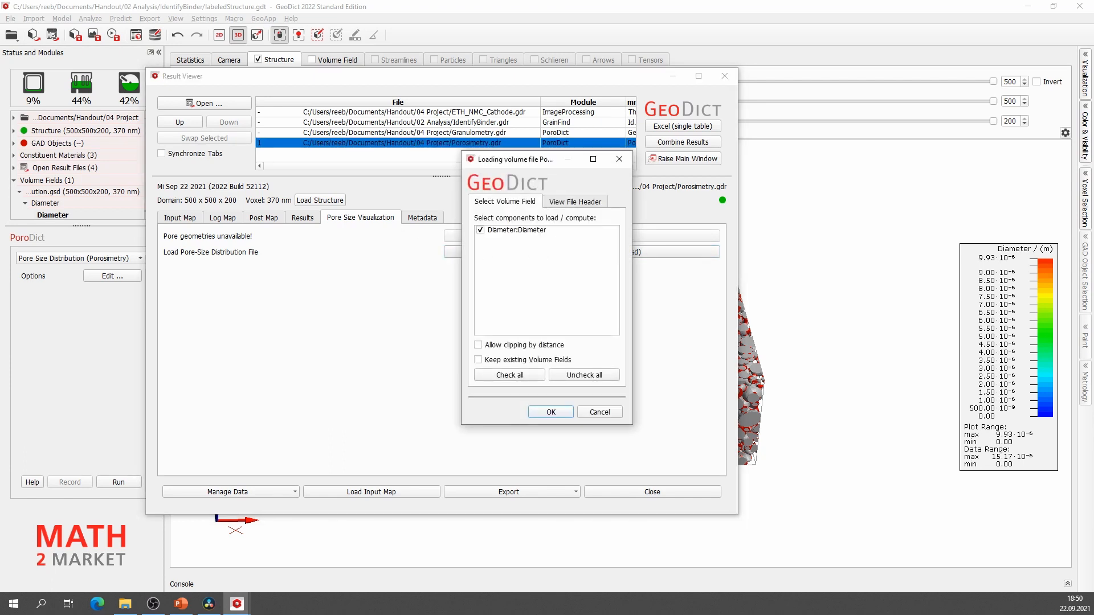
{"action": "left_click", "coordinate": [550, 411]}
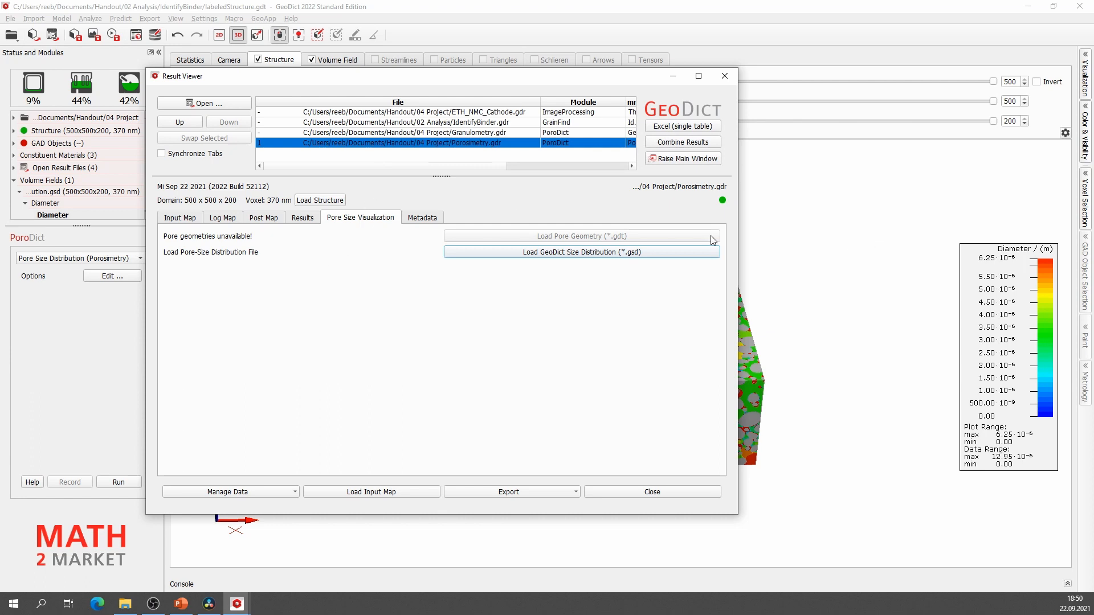
Compare the plots of Granulometry.gdr and Porosimetry.gdr side by side in the enlarged Result Viewer
{"action": "left_click", "coordinate": [373, 132], "text": "ctrl"}
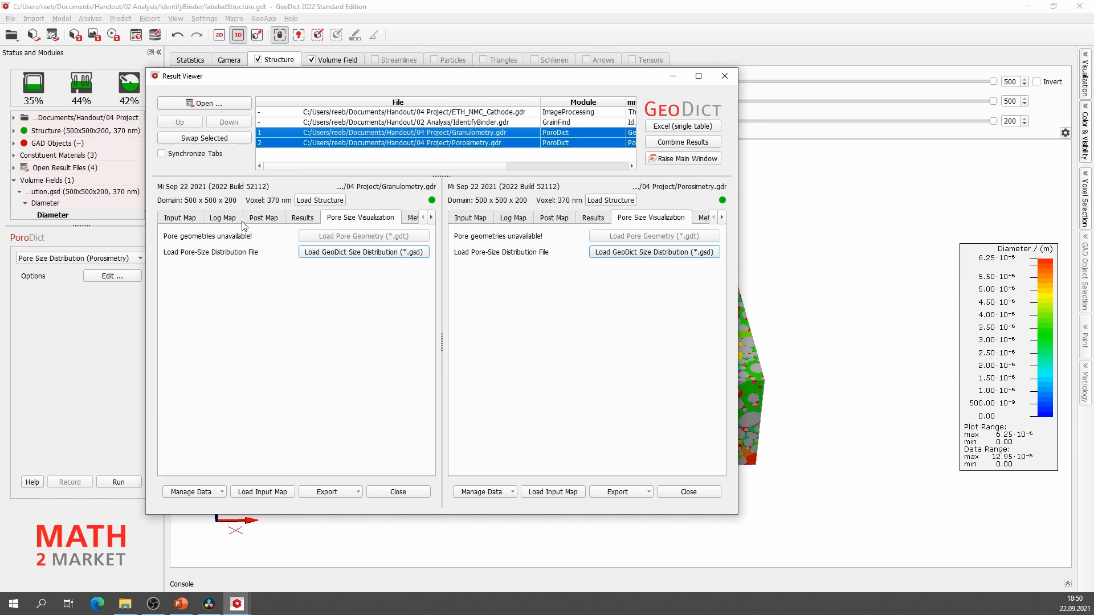
{"action": "left_click", "coordinate": [261, 218]}
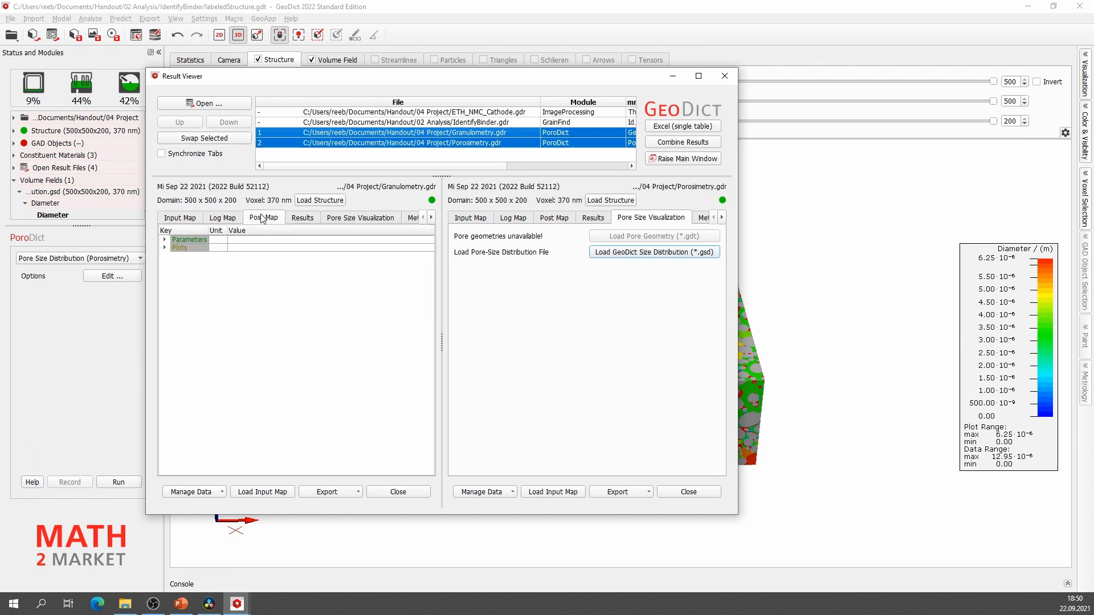
{"action": "left_click", "coordinate": [302, 218]}
{"action": "left_click", "coordinate": [365, 232]}
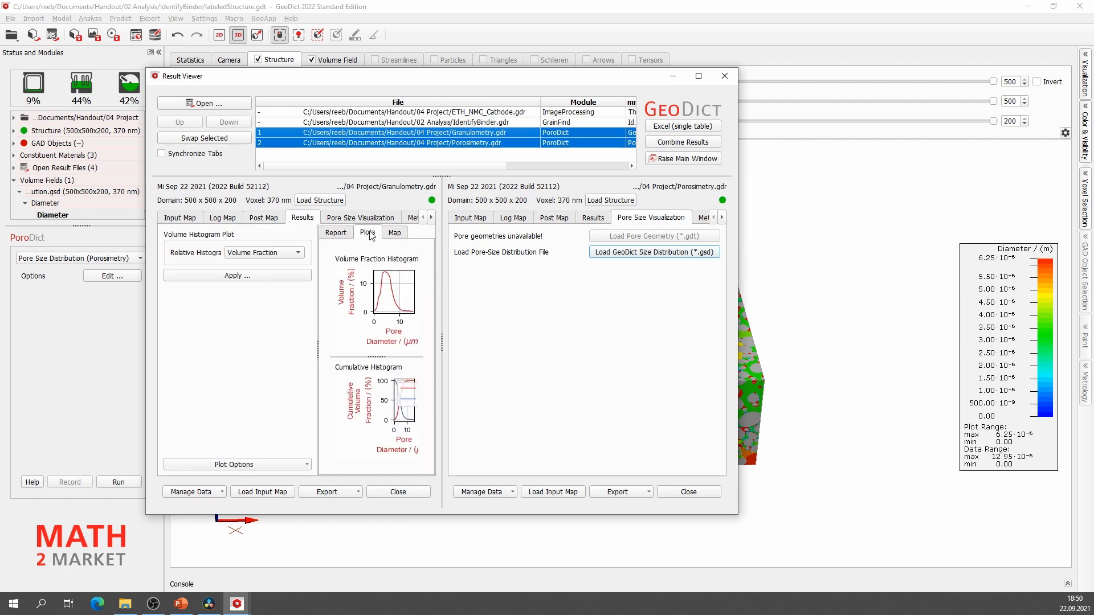
{"action": "left_click", "coordinate": [592, 217]}
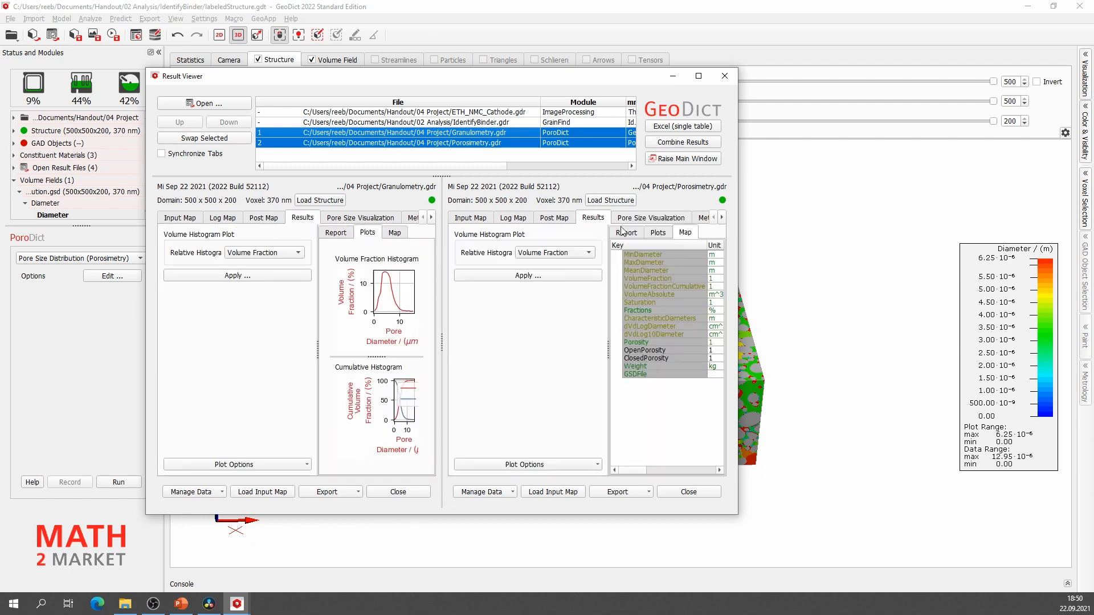
{"action": "left_click", "coordinate": [658, 232]}
{"action": "left_click", "coordinate": [697, 76]}
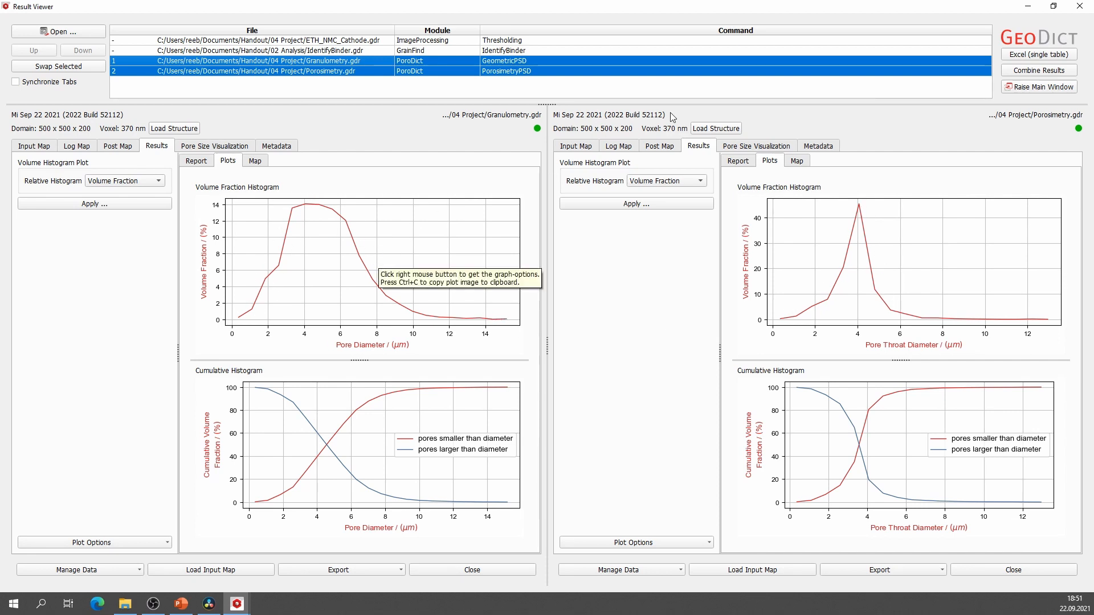
Combine the Granulometry and Porosimetry results into combinedGDR.gdr with combine mode Color and display the combined plots
{"action": "left_click", "coordinate": [1041, 70]}
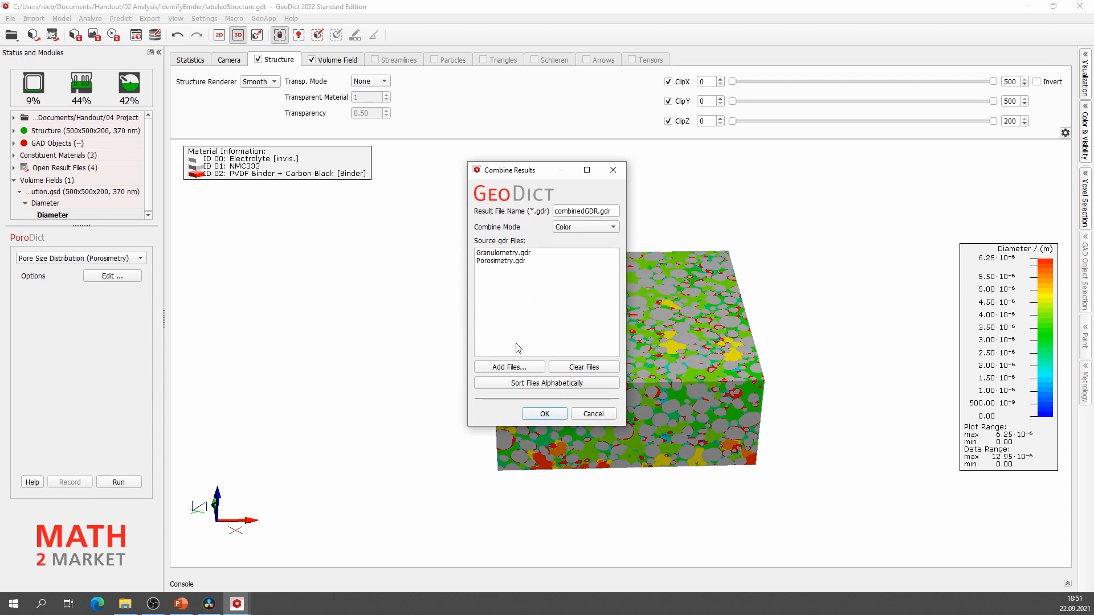
{"action": "left_click", "coordinate": [538, 414]}
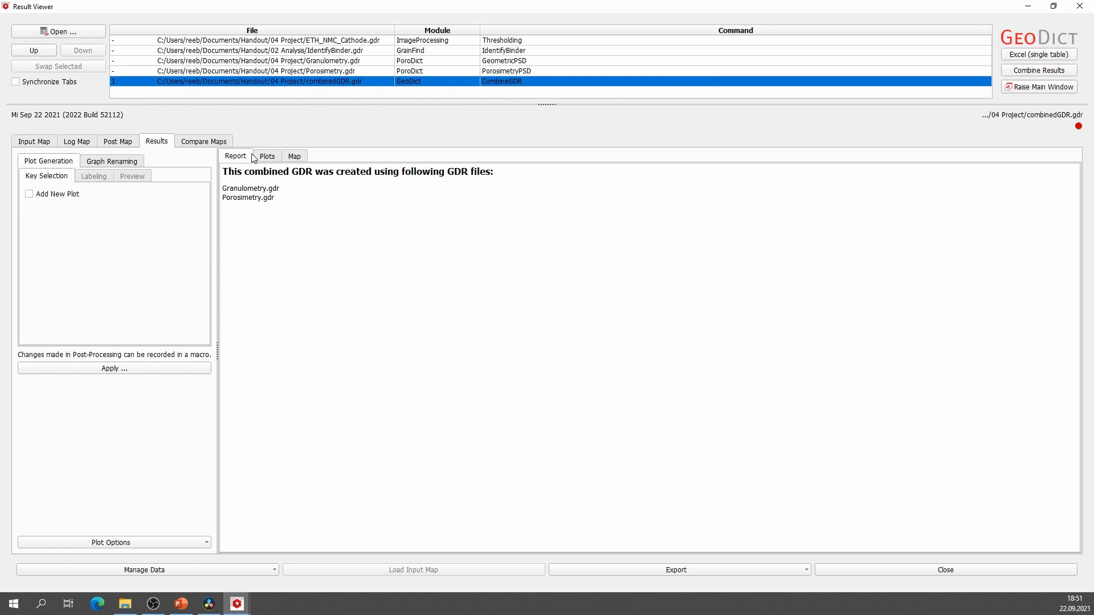
{"action": "left_click", "coordinate": [271, 157]}
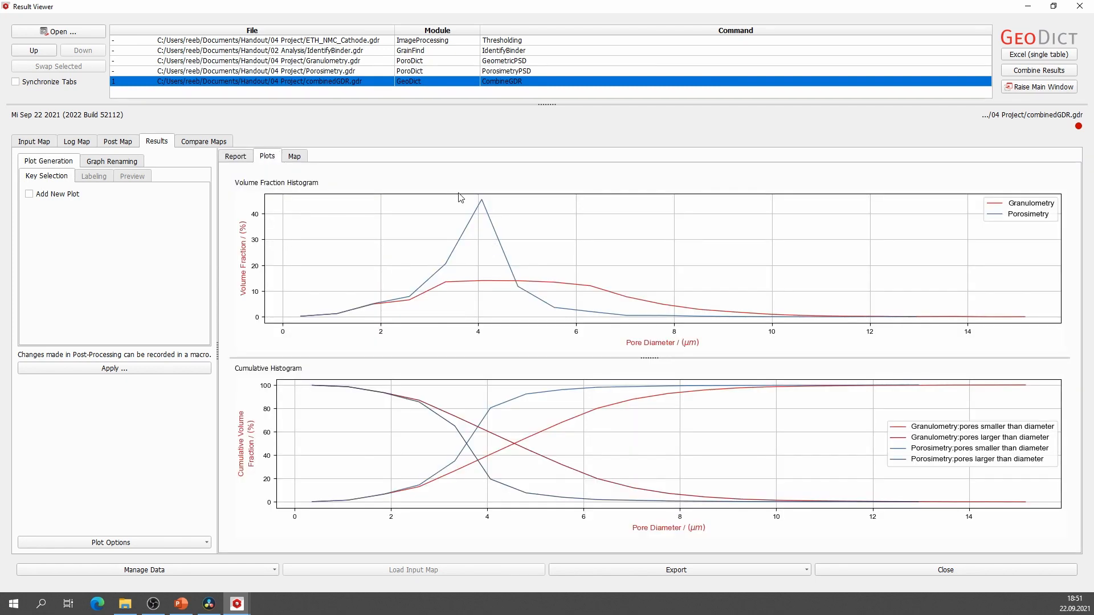